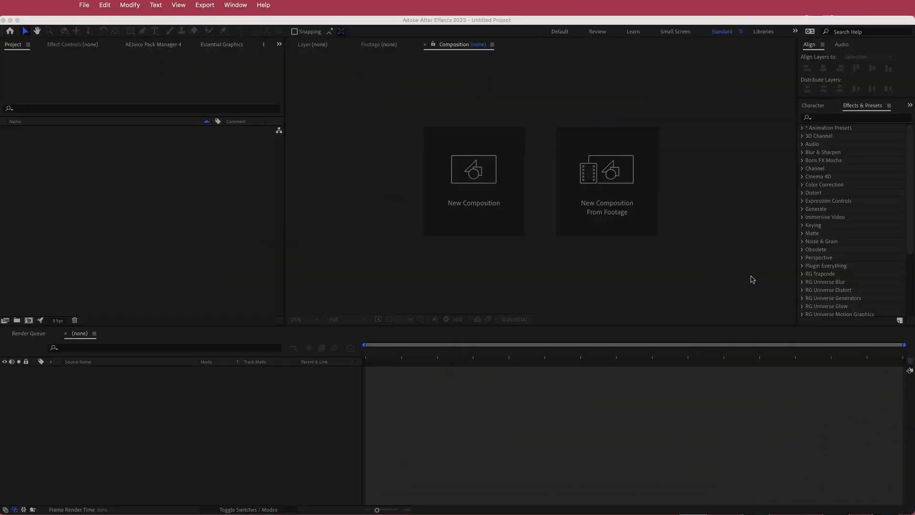
Create a 1920 x 1080 composition named Comp 1 at 30 frames per second with a 15-second duration.
{"action": "left_click", "coordinate": [495, 207]}
{"action": "left_click", "coordinate": [496, 213]}
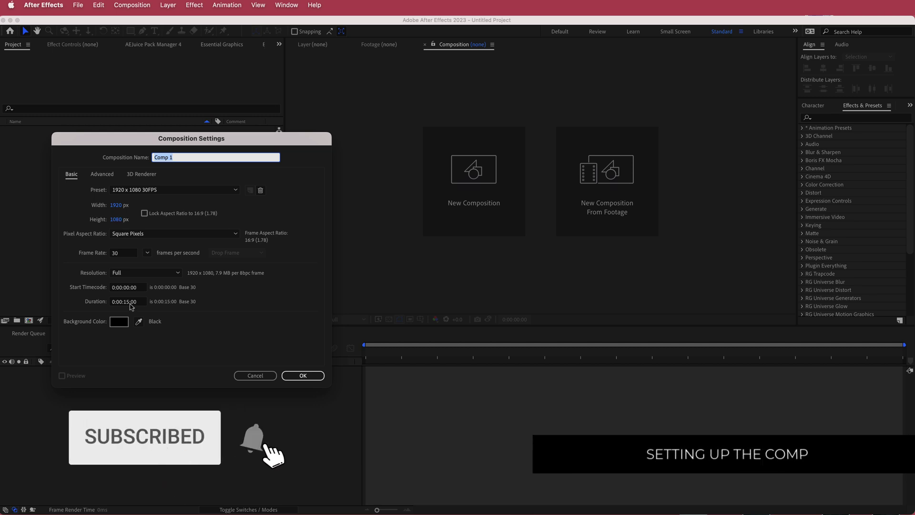
{"action": "left_click", "coordinate": [302, 376]}
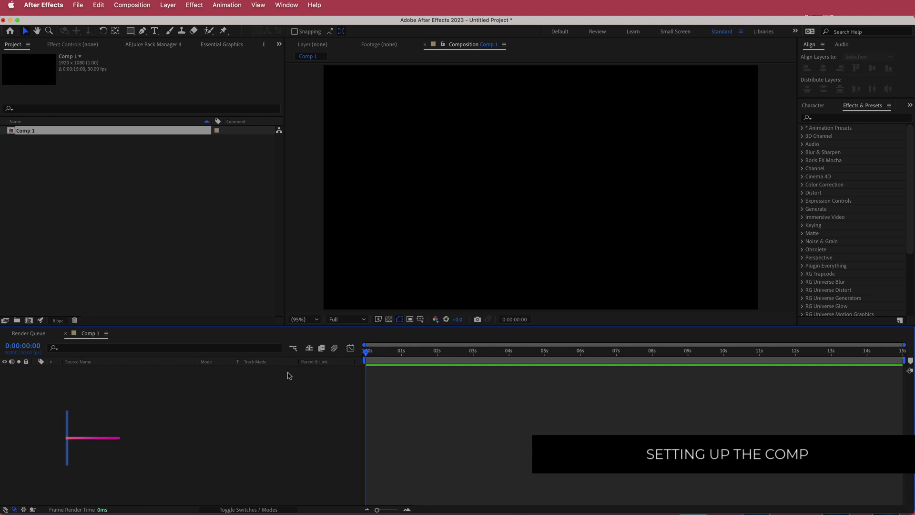
Add a new black solid named MIR at the full 1920 x 1080 composition size.
{"action": "right_click", "coordinate": [288, 371]}
{"action": "mouse_move", "coordinate": [312, 380]}
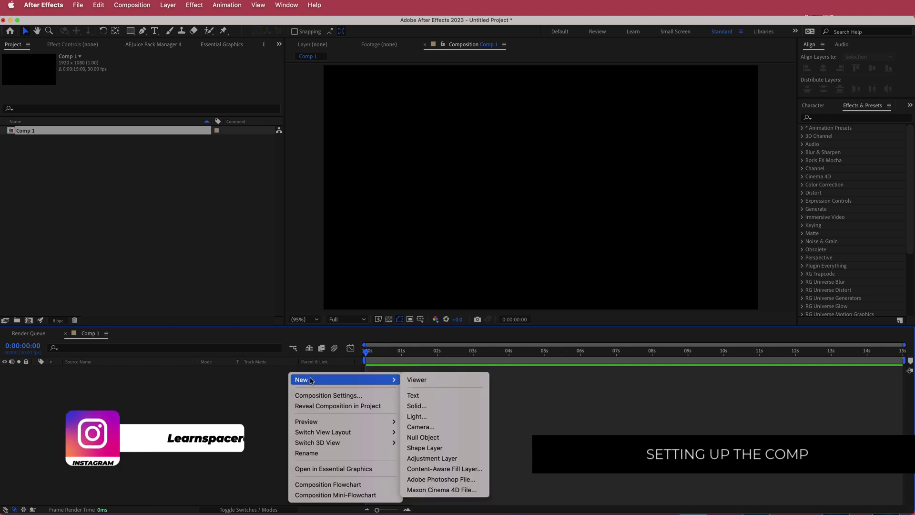
{"action": "left_click", "coordinate": [435, 406]}
{"action": "type", "text": "MIR"}
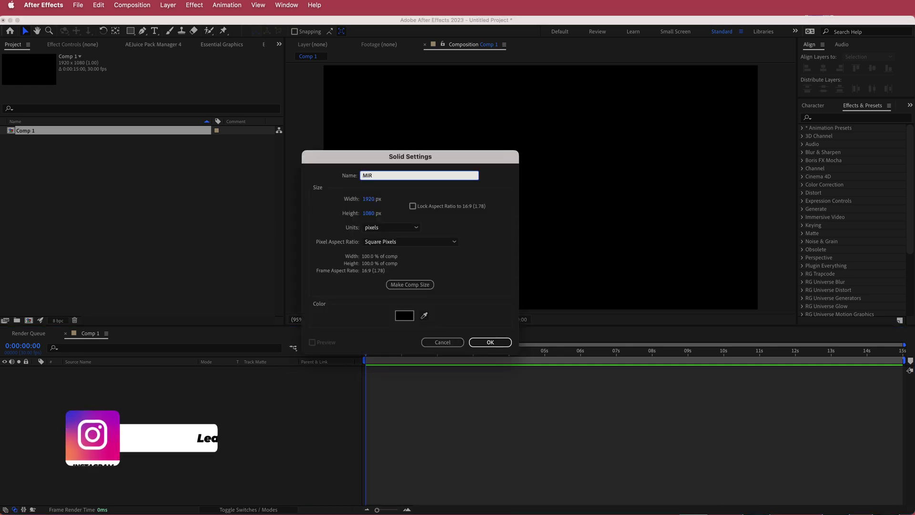
{"action": "key", "text": "Return"}
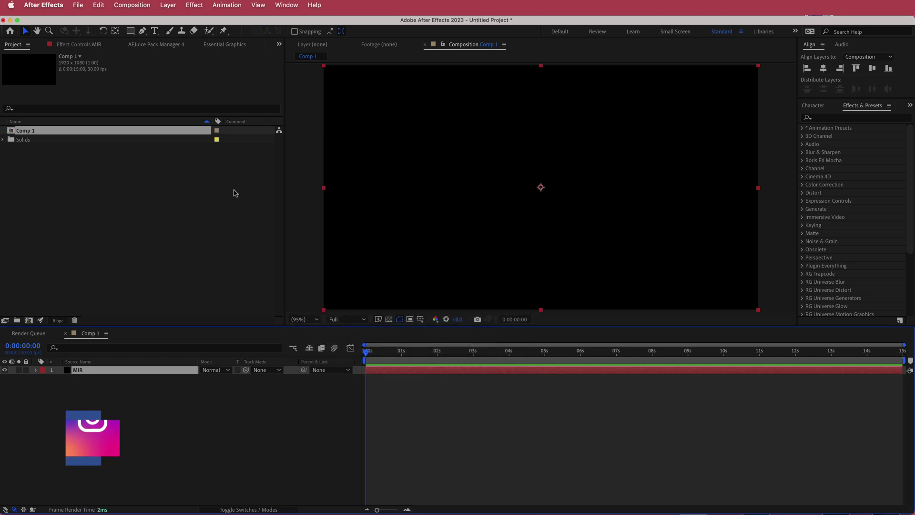
Find the Mir 3 effect and apply it to the MIR solid.
{"action": "key", "text": "ctrl+space"}
{"action": "type", "text": "mir"}
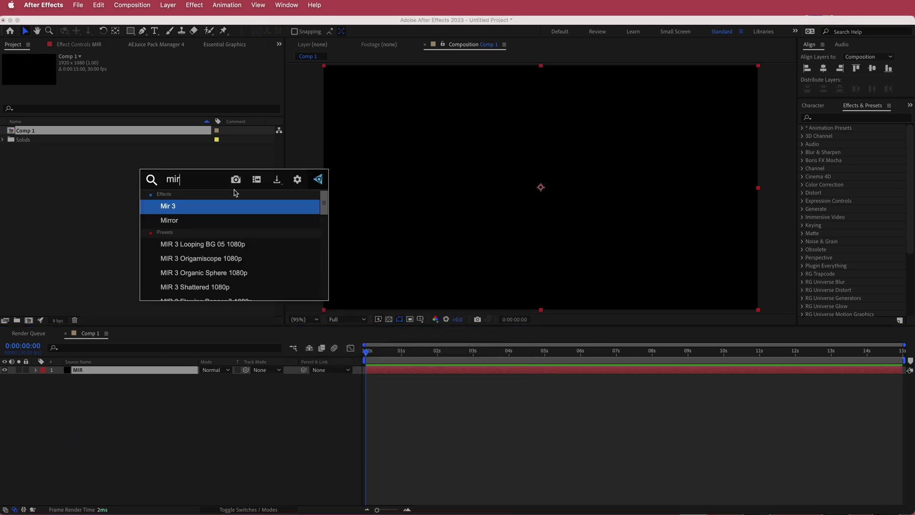
{"action": "key", "text": "Return"}
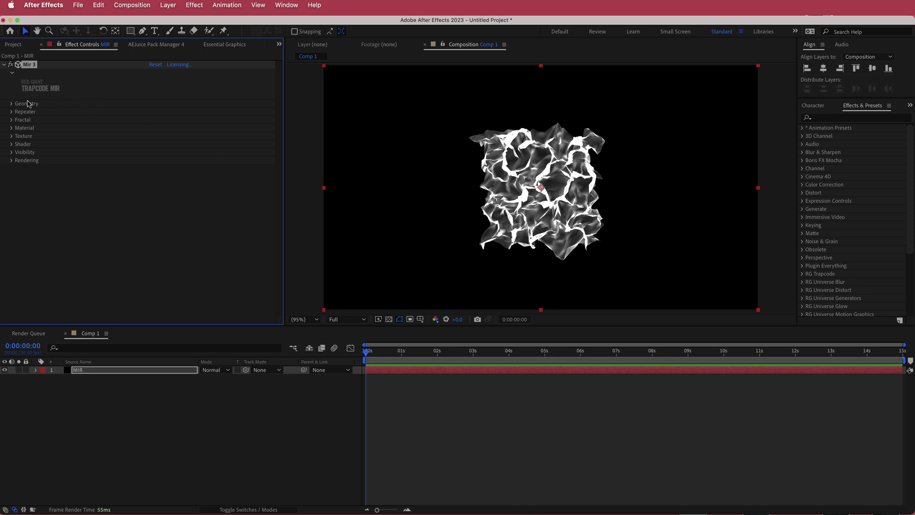
Switch the Mir 3 geometry size to XYZ Individual, with Size X 4000 and Size Y 12000.
{"action": "left_click", "coordinate": [11, 104]}
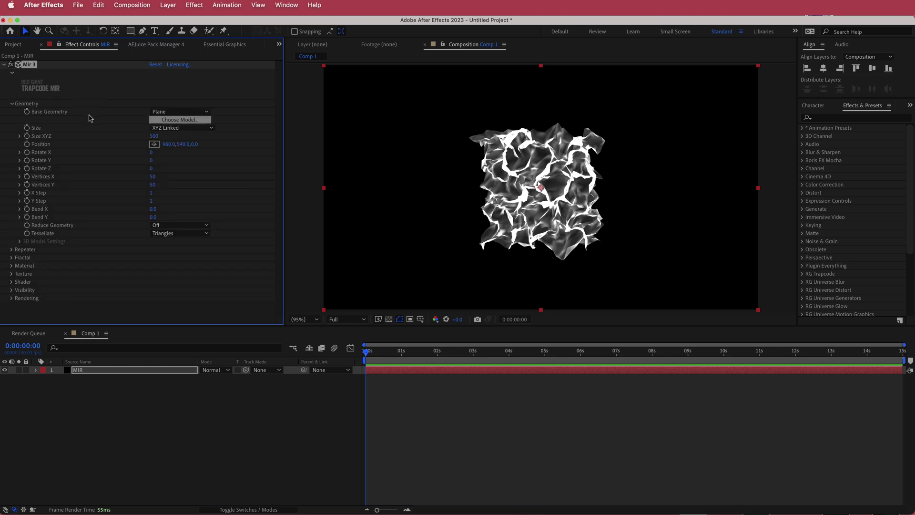
{"action": "left_click", "coordinate": [173, 129]}
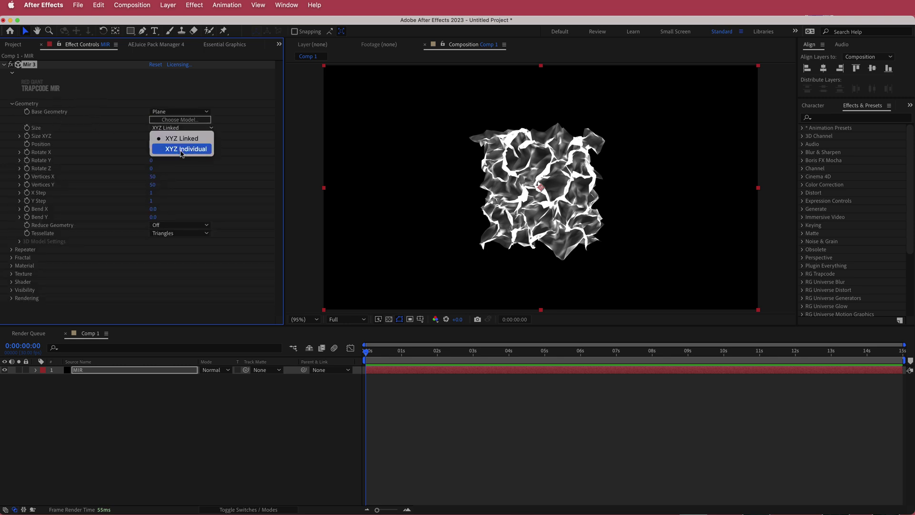
{"action": "left_click", "coordinate": [177, 149]}
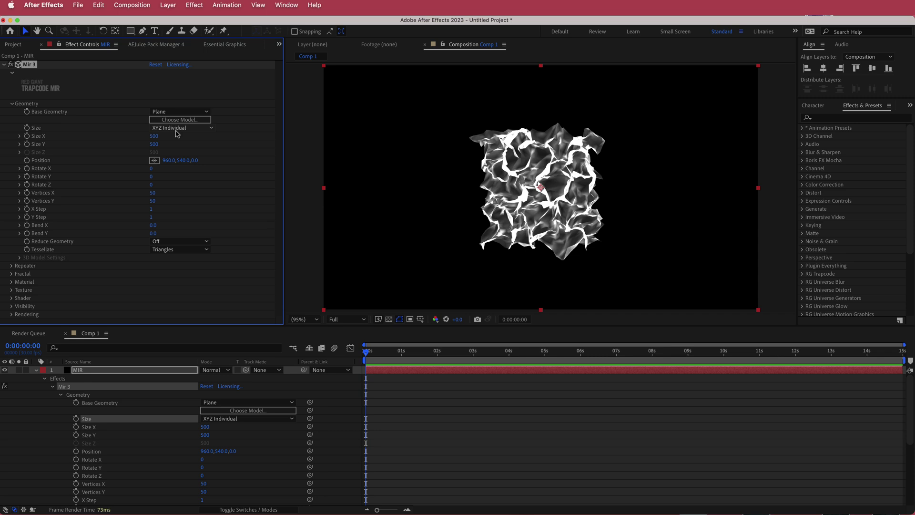
{"action": "left_click", "coordinate": [153, 137]}
{"action": "type", "text": "4000"}
{"action": "key", "text": "Return"}
{"action": "left_click", "coordinate": [155, 144]}
{"action": "type", "text": "1200"}
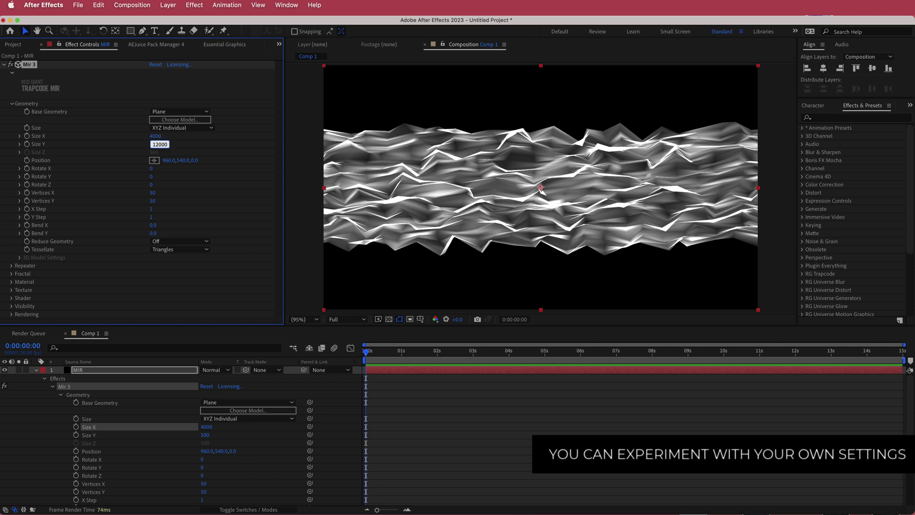
{"action": "type", "text": "0"}
{"action": "key", "text": "Return"}
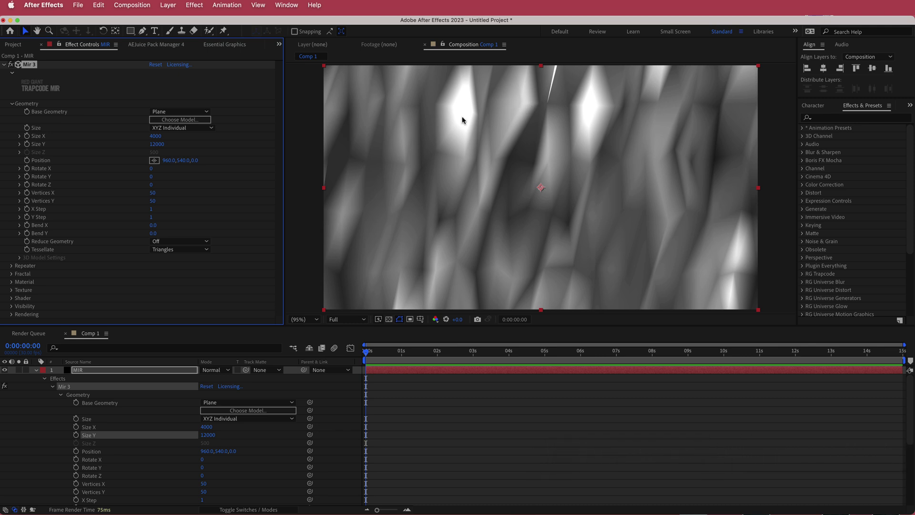
Set the Mir geometry's Rotate X to -90 and its Bend Y to 0.1.
{"action": "left_click", "coordinate": [152, 169]}
{"action": "type", "text": "-90"}
{"action": "key", "text": "Return"}
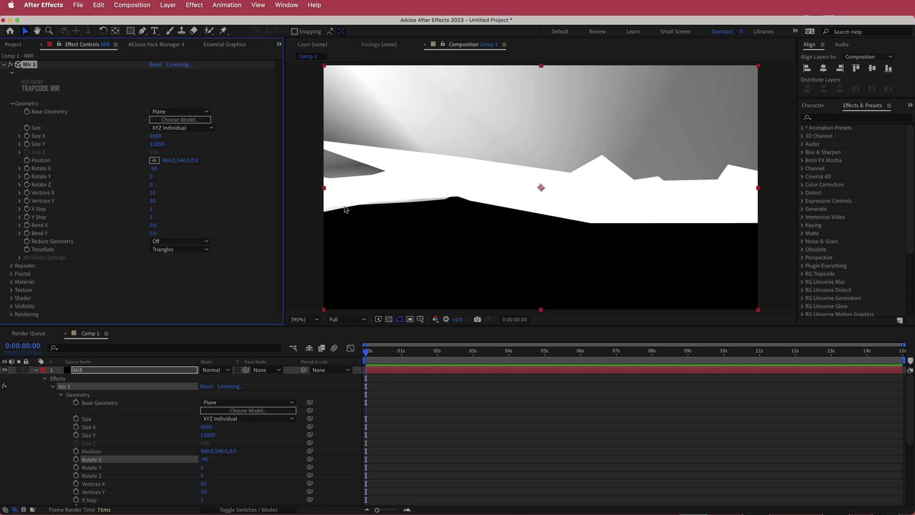
{"action": "left_click", "coordinate": [153, 233]}
{"action": "type", "text": "0.1"}
{"action": "key", "text": "Return"}
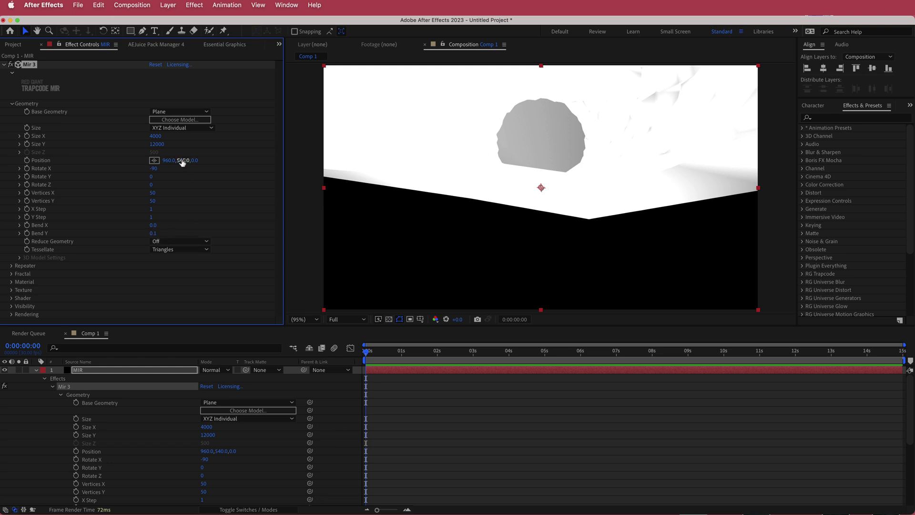
Adjust the geometry's Y position to about 1069 and set Vertices X to 450.
{"action": "left_click_drag", "start_coordinate": [182, 162], "coordinate": [438, 156]}
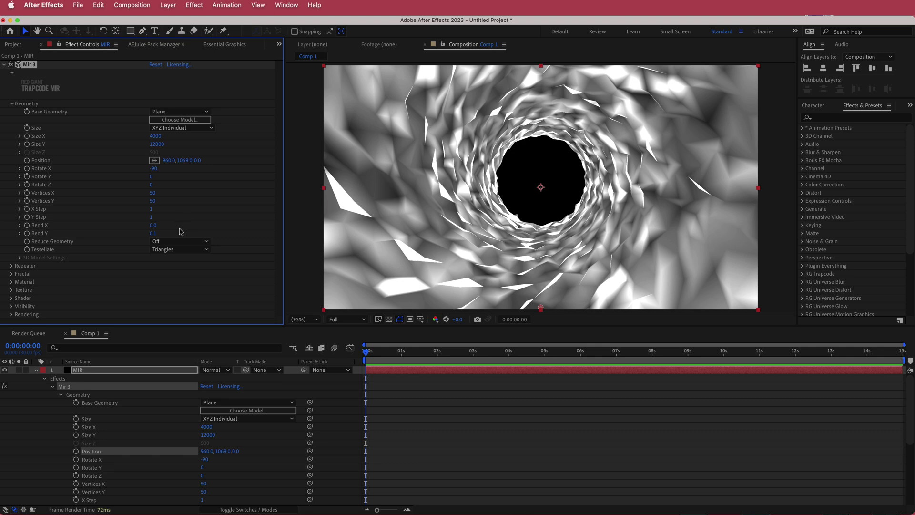
{"action": "left_click_drag", "start_coordinate": [153, 193], "coordinate": [319, 194]}
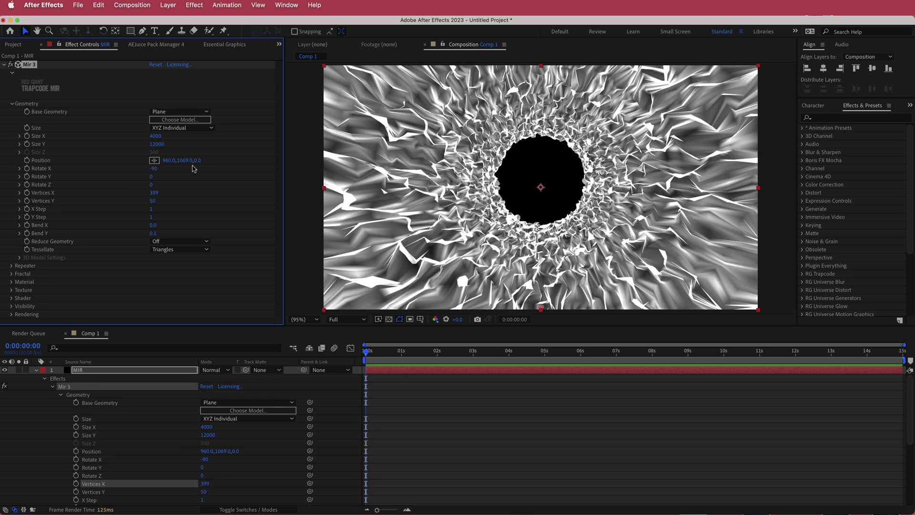
{"action": "left_click", "coordinate": [153, 193]}
{"action": "key", "text": "Return"}
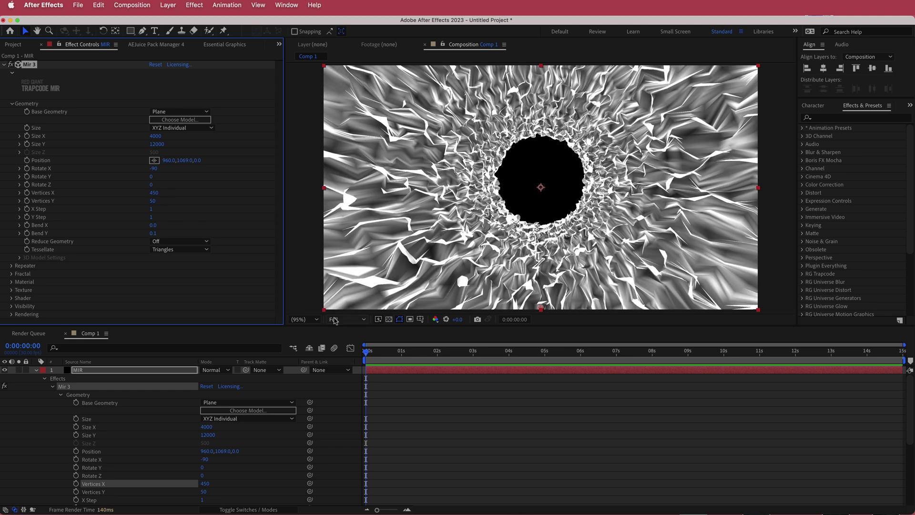
Lower the composition preview resolution to Half and set the geometry's Vertices Y to 20.
{"action": "left_click", "coordinate": [335, 320]}
{"action": "left_click", "coordinate": [338, 343]}
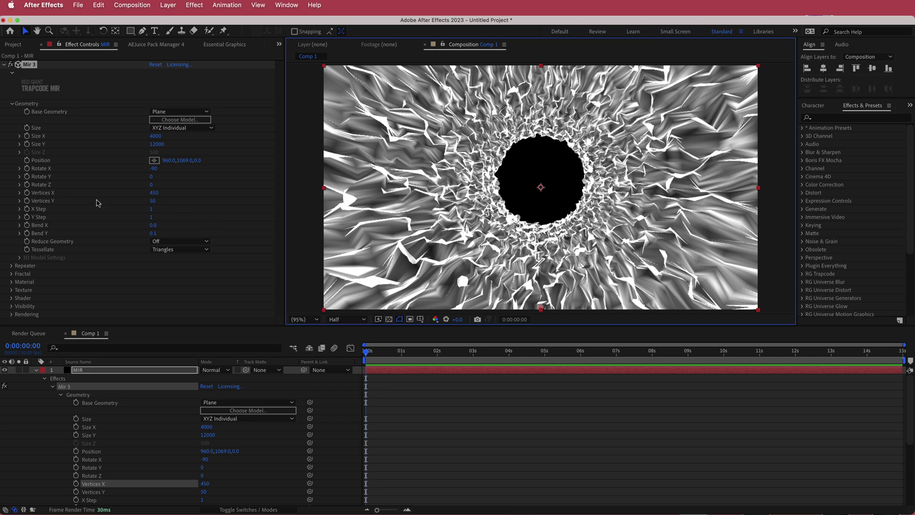
{"action": "left_click_drag", "start_coordinate": [153, 201], "coordinate": [216, 202]}
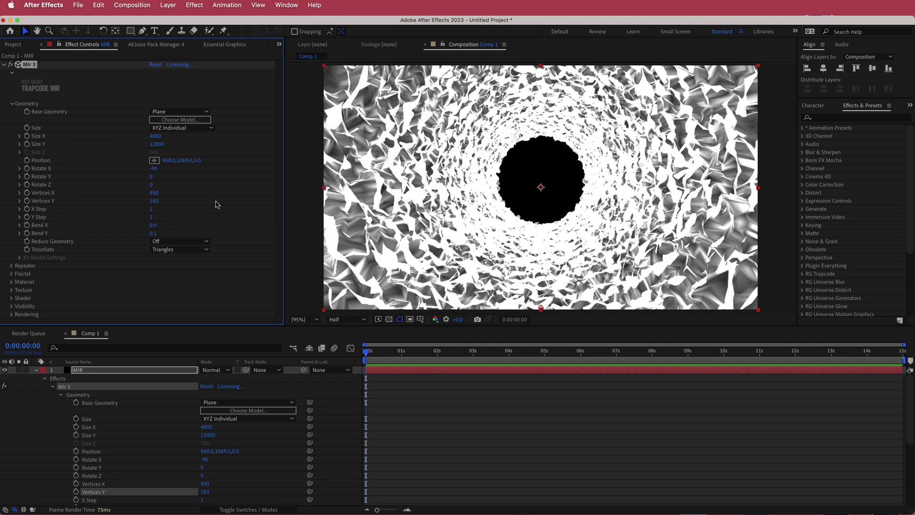
{"action": "key", "text": "super+z"}
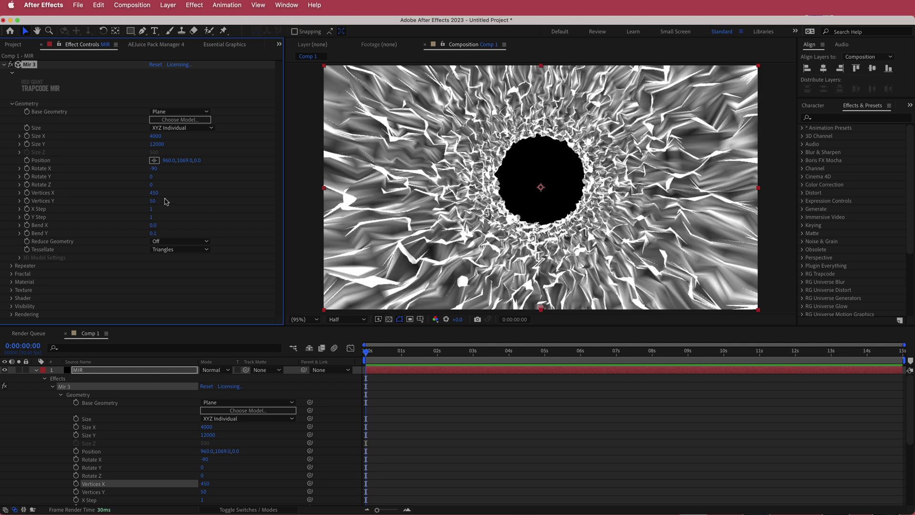
{"action": "left_click", "coordinate": [154, 200]}
{"action": "type", "text": "20"}
{"action": "key", "text": "Return"}
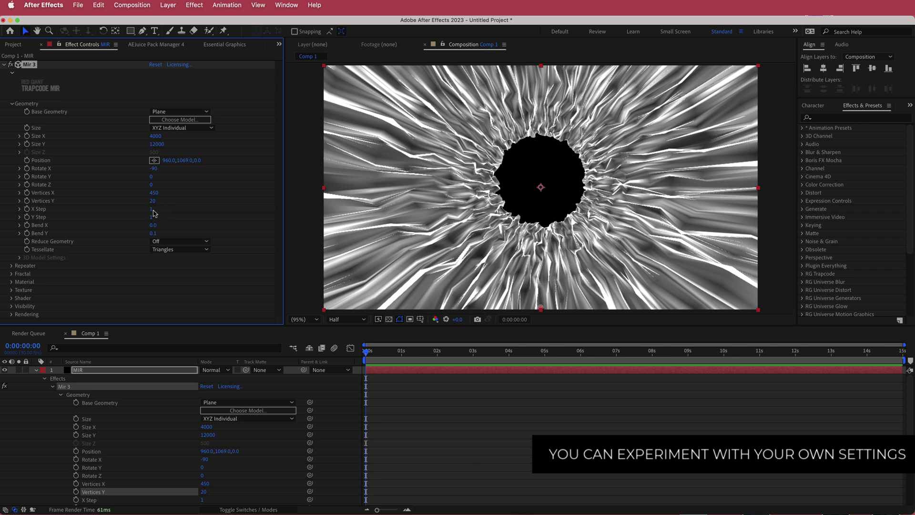
Set the geometry's X Step to 5 and adjust its Y position to about 1092.
{"action": "left_click_drag", "start_coordinate": [153, 210], "coordinate": [232, 209]}
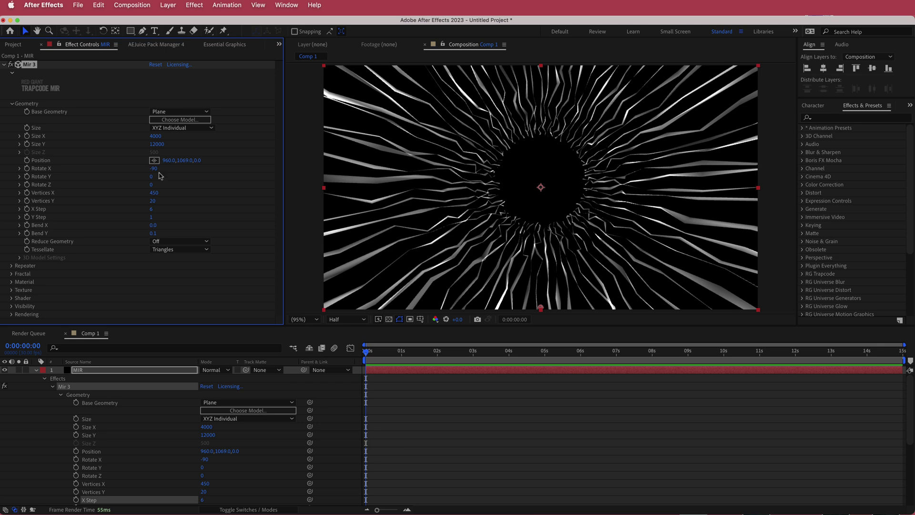
{"action": "left_click", "coordinate": [152, 209]}
{"action": "type", "text": "5"}
{"action": "key", "text": "Return"}
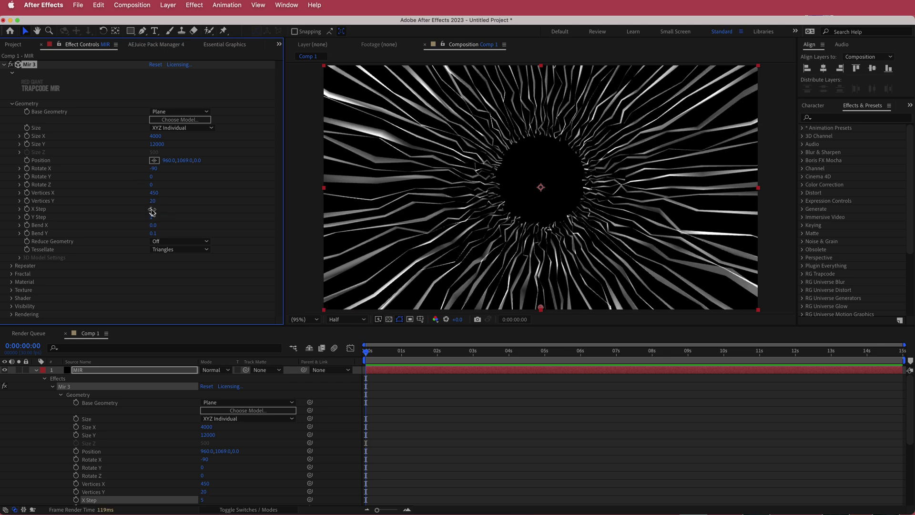
{"action": "left_click_drag", "start_coordinate": [171, 161], "coordinate": [190, 159]}
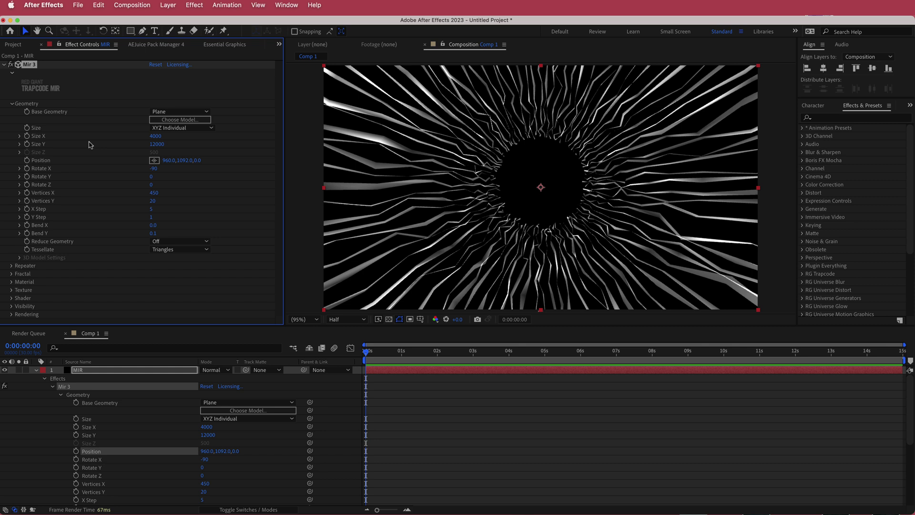
{"action": "mouse_move", "coordinate": [366, 353]}
{"action": "left_mouse_down"}
{"action": "mouse_move", "coordinate": [491, 355]}
{"action": "mouse_move", "coordinate": [354, 355]}
{"action": "left_mouse_up"}
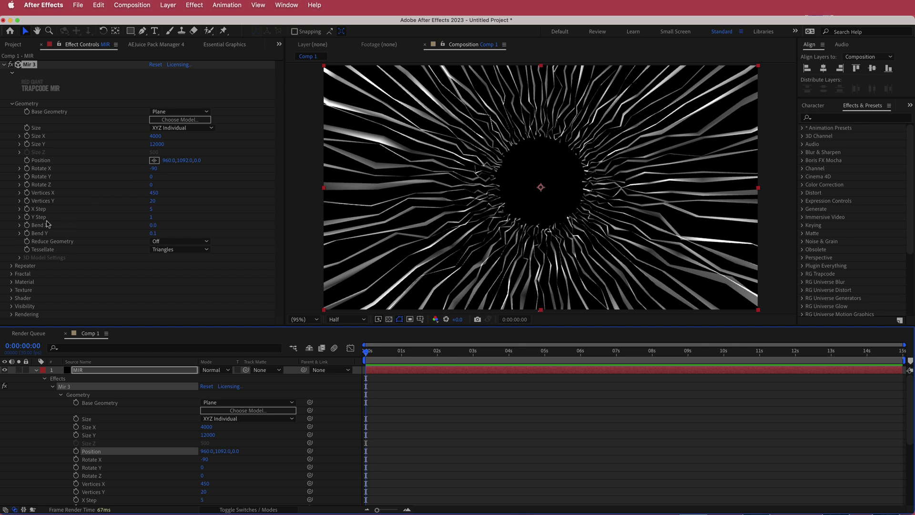
In the Mir fractal settings, set Oct Scale to 0 and Smooth Normals to 100.
{"action": "left_click", "coordinate": [11, 274]}
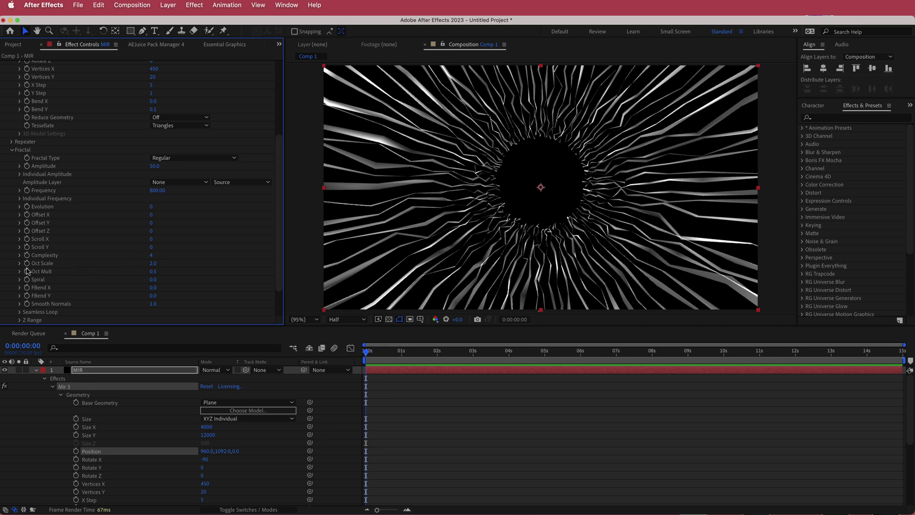
{"action": "left_click", "coordinate": [153, 265]}
{"action": "type", "text": "0"}
{"action": "key", "text": "Return"}
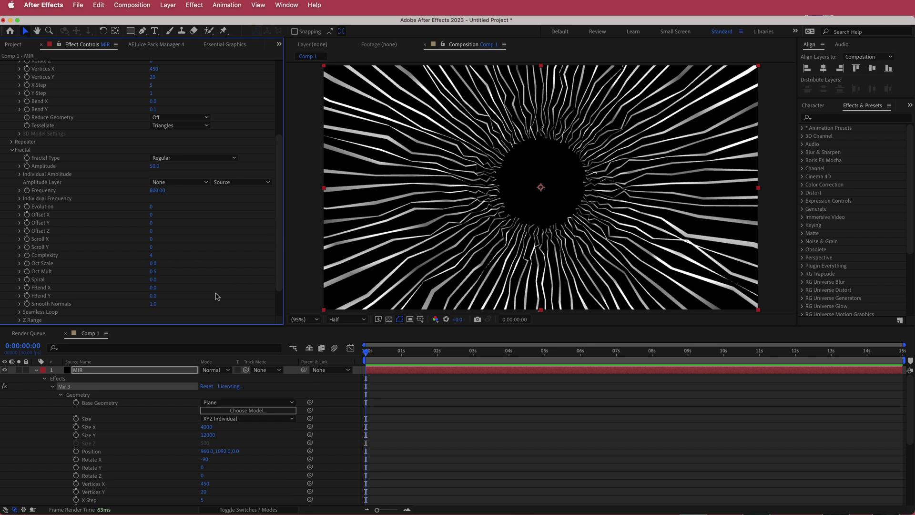
{"action": "left_click", "coordinate": [153, 305]}
{"action": "key", "text": "Return"}
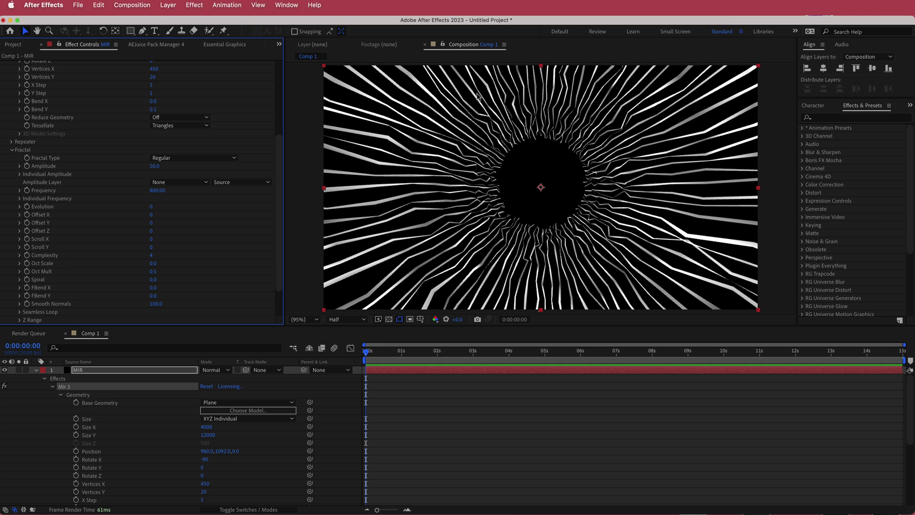
Experiment with the fractal Amplitude and set it to 100.
{"action": "left_click_drag", "start_coordinate": [155, 166], "coordinate": [243, 167]}
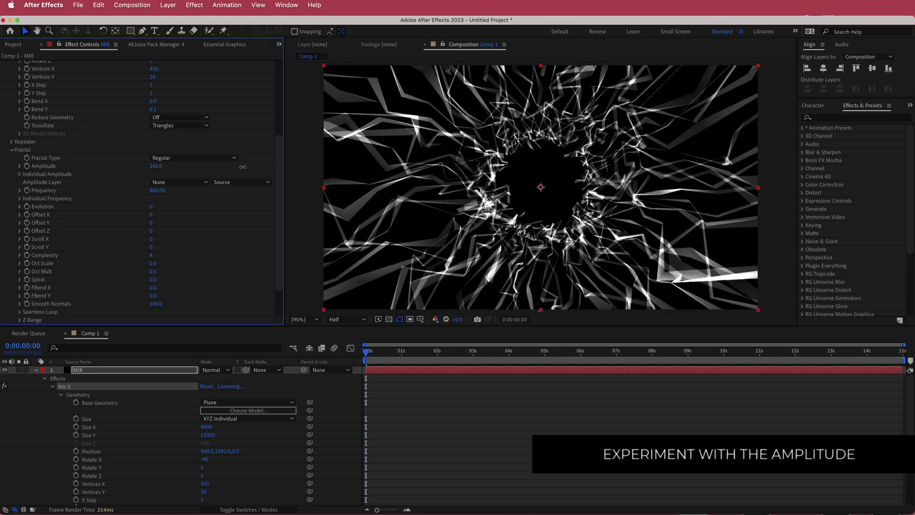
{"action": "left_click", "coordinate": [158, 166]}
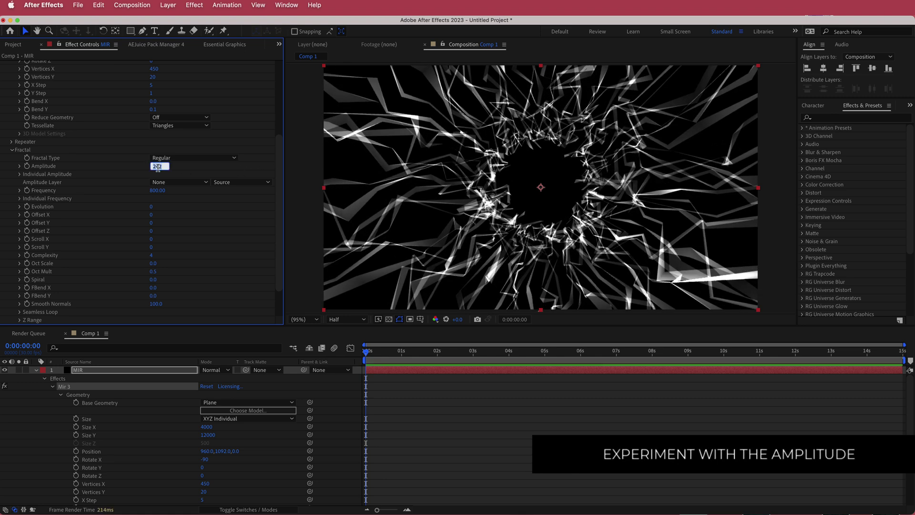
{"action": "key", "text": "Return"}
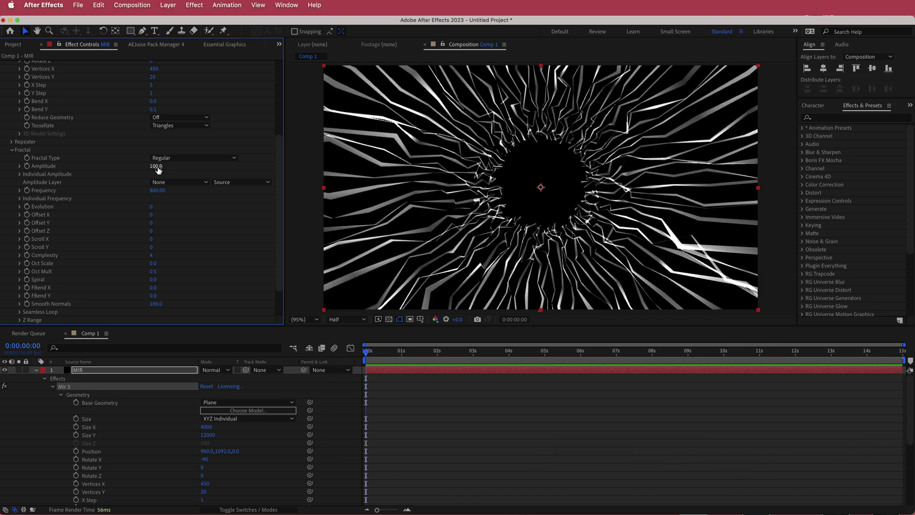
Experiment with the fractal Frequency and set it to 630.
{"action": "mouse_move", "coordinate": [157, 192]}
{"action": "left_mouse_down"}
{"action": "mouse_move", "coordinate": [264, 190]}
{"action": "mouse_move", "coordinate": [153, 197]}
{"action": "left_mouse_up"}
{"action": "left_click", "coordinate": [153, 191]}
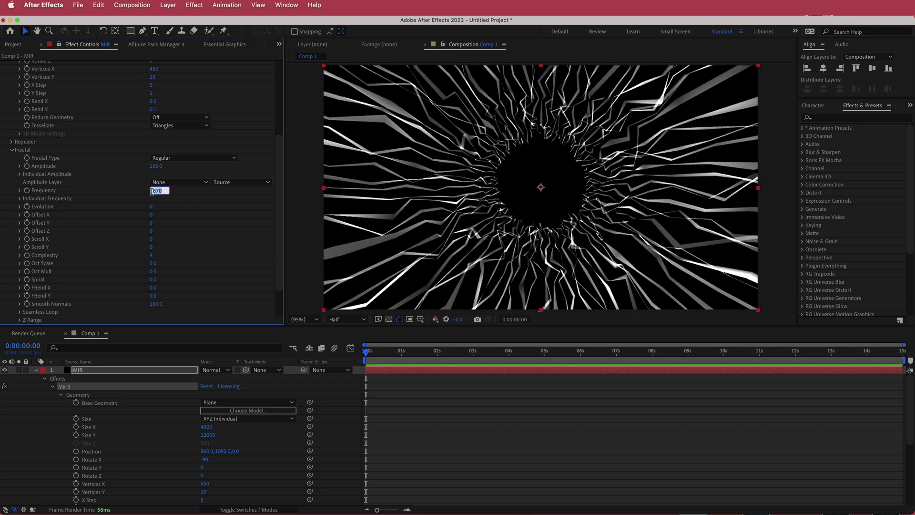
{"action": "type", "text": "650"}
{"action": "key", "text": "Return"}
{"action": "left_click_drag", "start_coordinate": [157, 191], "coordinate": [151, 196]}
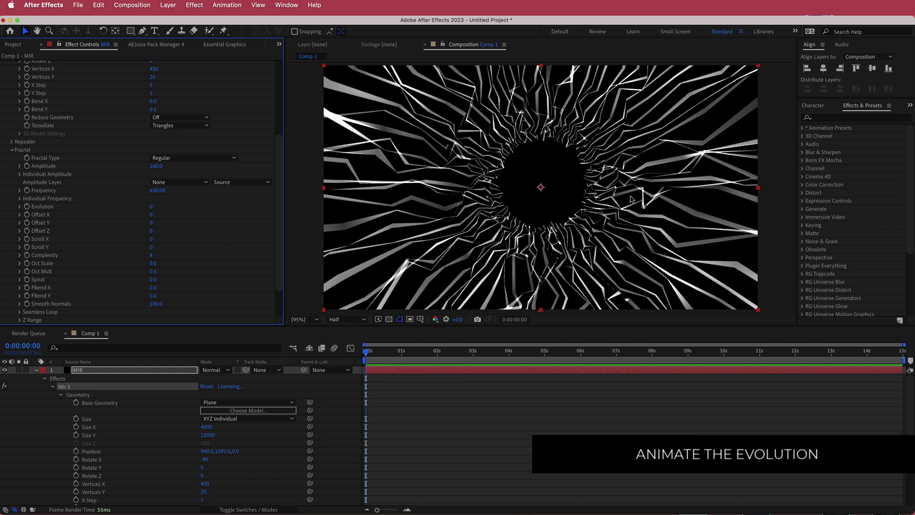
Try the fractal Evolution at about 428 to preview the motion, and undo the change.
{"action": "left_click_drag", "start_coordinate": [152, 208], "coordinate": [358, 212]}
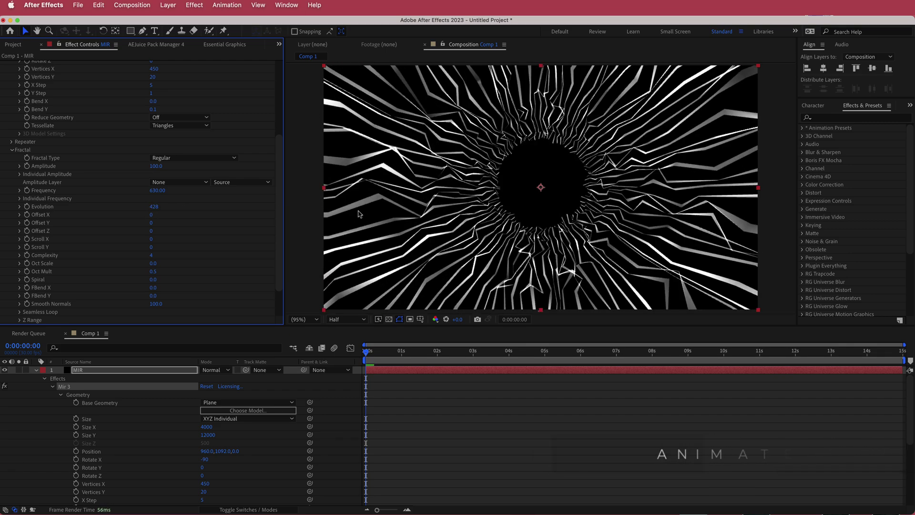
{"action": "key", "text": "super+z"}
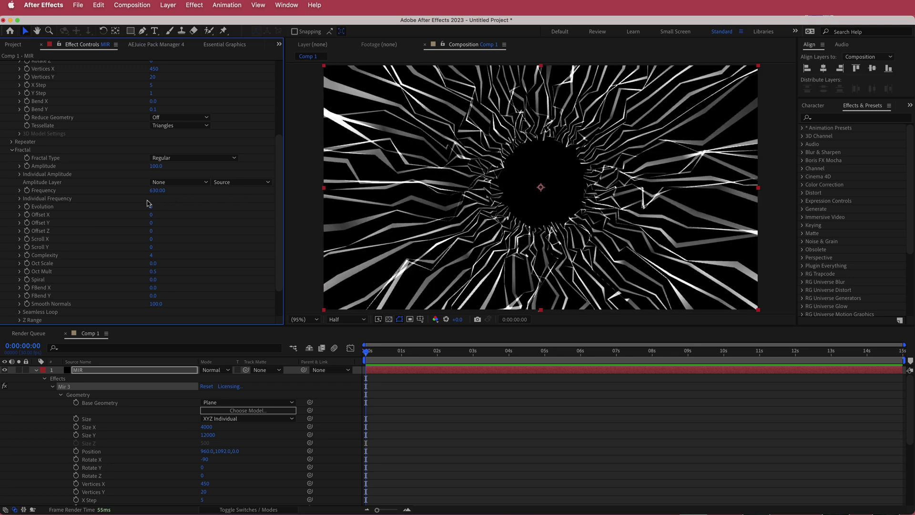
Add the expression time*40 to the fractal Evolution and play back the animation.
{"action": "left_click", "coordinate": [27, 207], "text": "alt"}
{"action": "type", "text": "time*"}
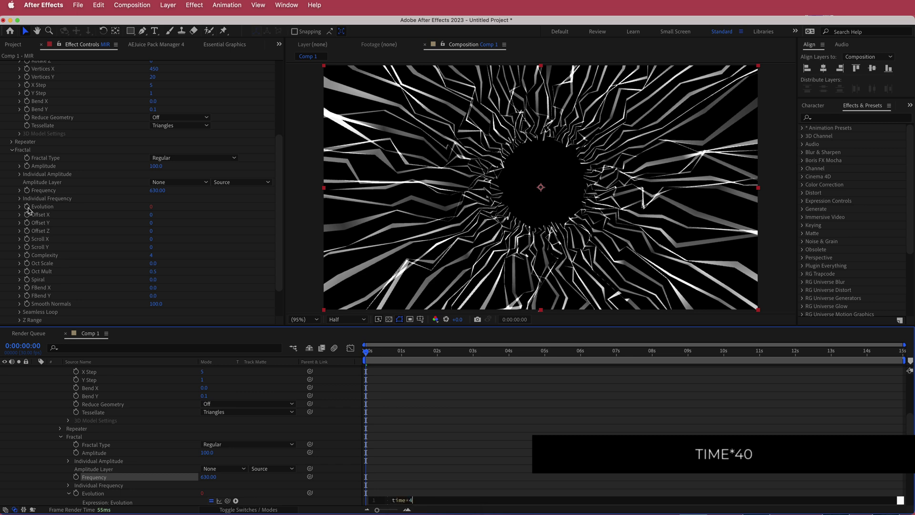
{"action": "left_click_drag", "start_coordinate": [369, 352], "coordinate": [380, 353]}
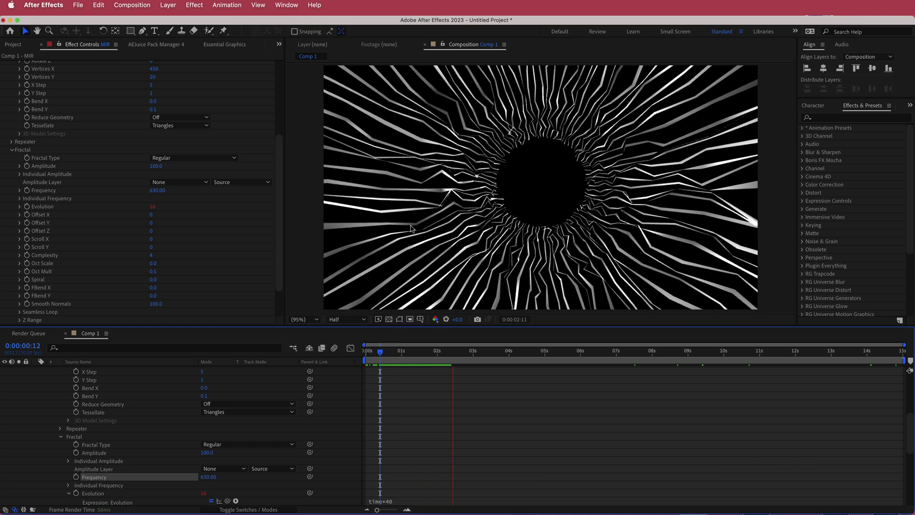
{"action": "key", "text": "space"}
Change the Evolution expression to time*30 and preview the slower motion.
{"action": "left_click", "coordinate": [390, 502]}
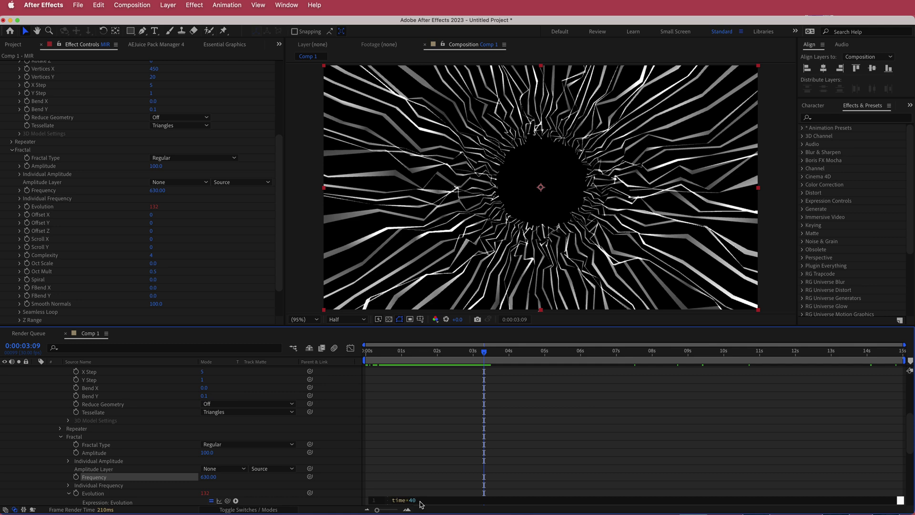
{"action": "left_click", "coordinate": [491, 361]}
{"action": "key", "text": "space"}
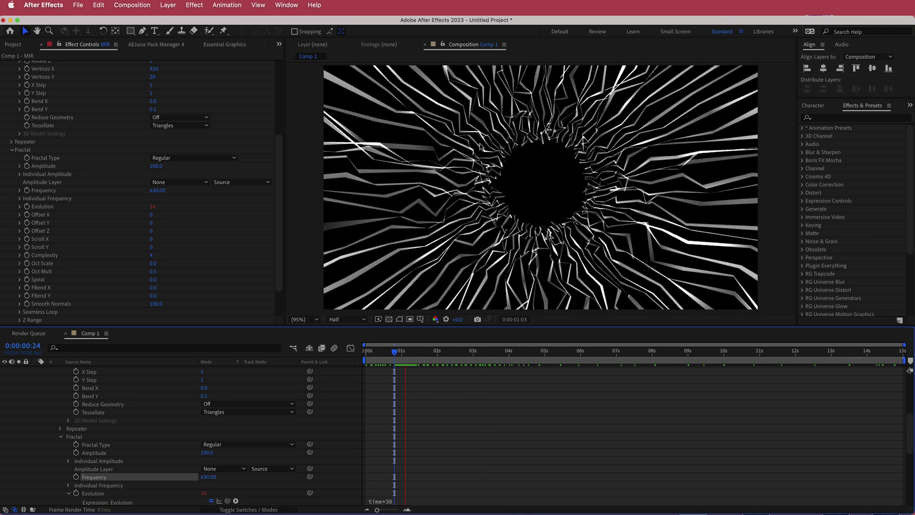
{"action": "key", "text": "space"}
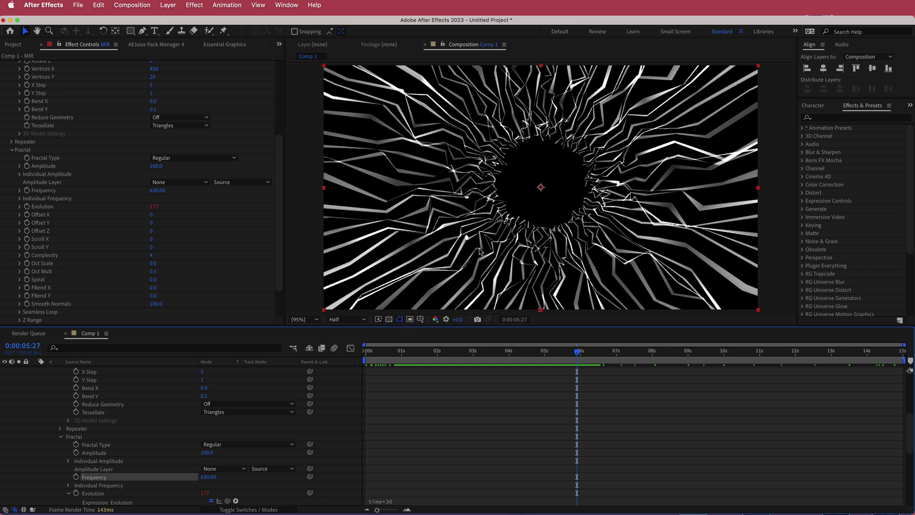
Try out the fractal Scroll Y, undo that change, add the expression time*1000 to it and preview from the start.
{"action": "left_click_drag", "start_coordinate": [152, 248], "coordinate": [248, 252]}
{"action": "key", "text": "super+z"}
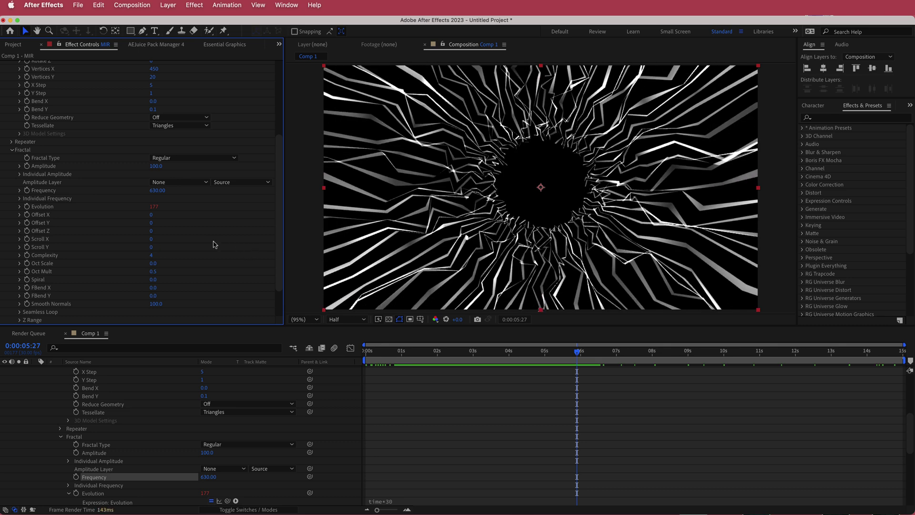
{"action": "left_click", "coordinate": [27, 247], "text": "alt"}
{"action": "type", "text": "t"}
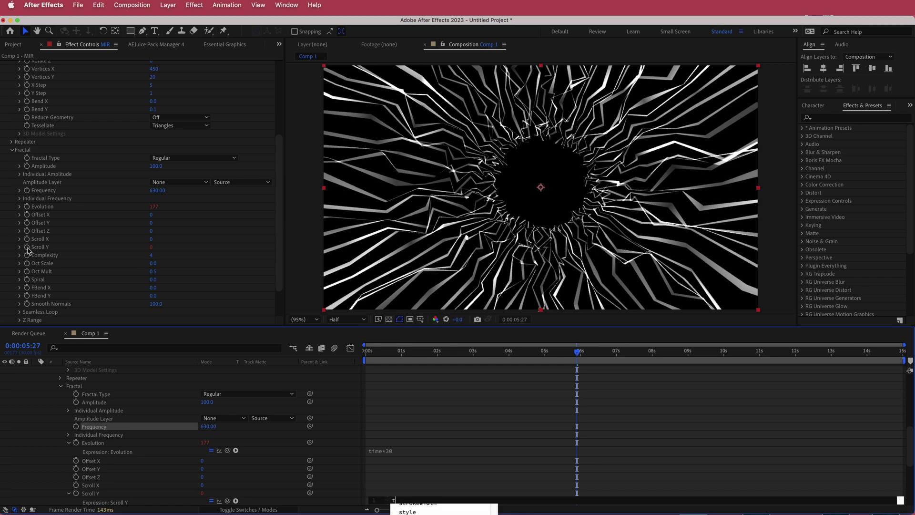
{"action": "type", "text": "ime*1000"}
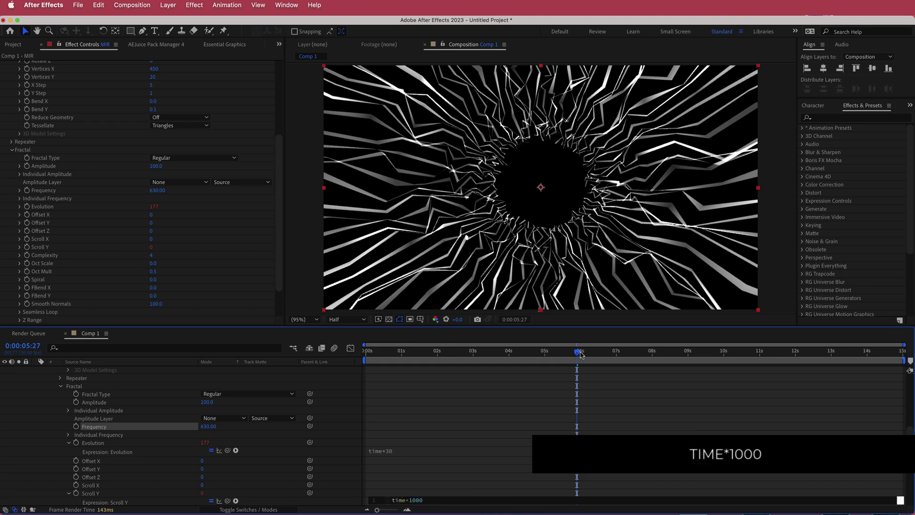
{"action": "left_click_drag", "start_coordinate": [581, 354], "coordinate": [366, 352]}
{"action": "key", "text": "space"}
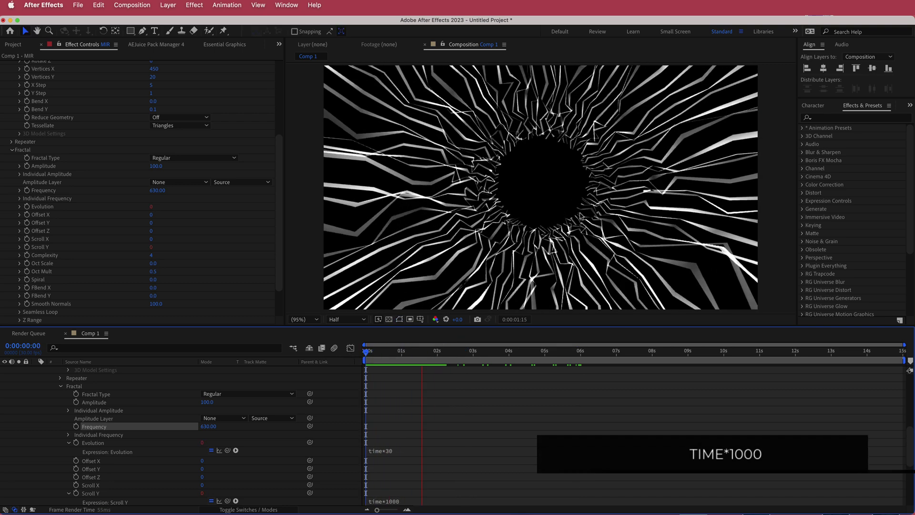
Try time*2000 as the Scroll Y expression, preview it from the start, and restore time*1000.
{"action": "left_click", "coordinate": [414, 500]}
{"action": "left_click_drag", "start_coordinate": [411, 501], "coordinate": [423, 501]}
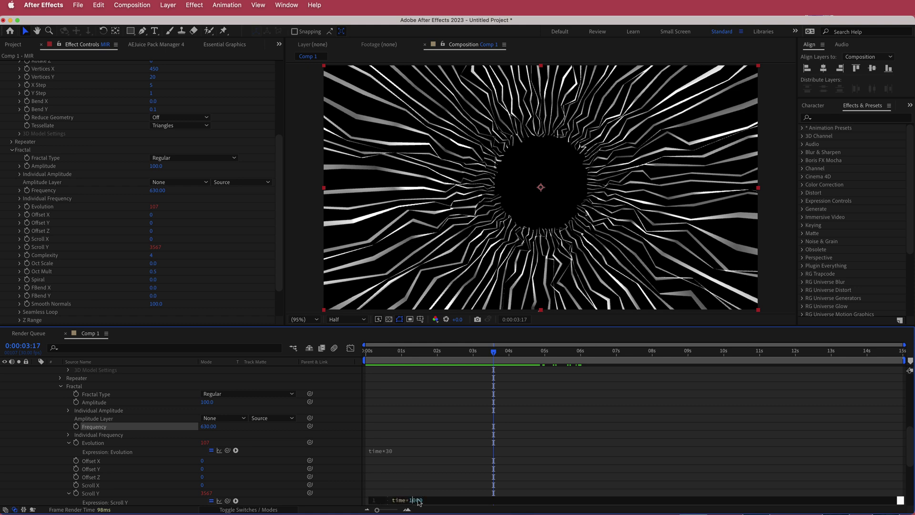
{"action": "left_click_drag", "start_coordinate": [493, 353], "coordinate": [366, 354]}
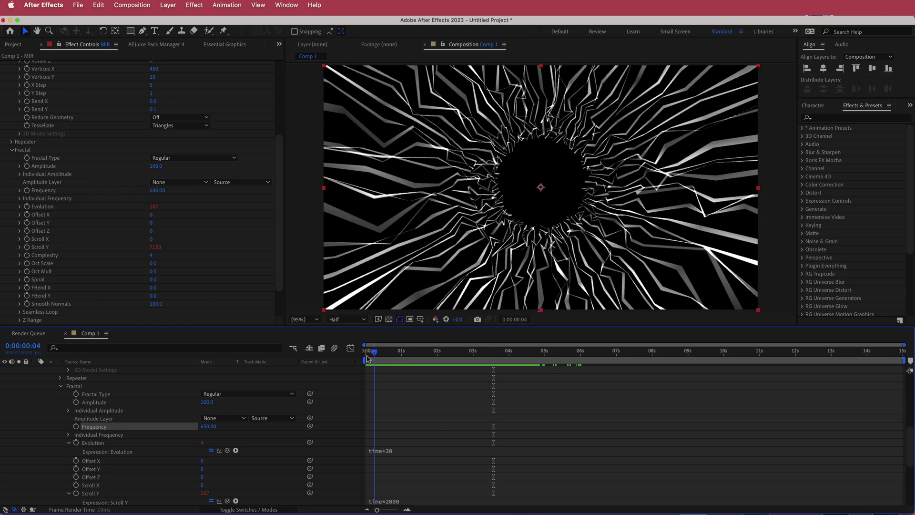
{"action": "key", "text": "space"}
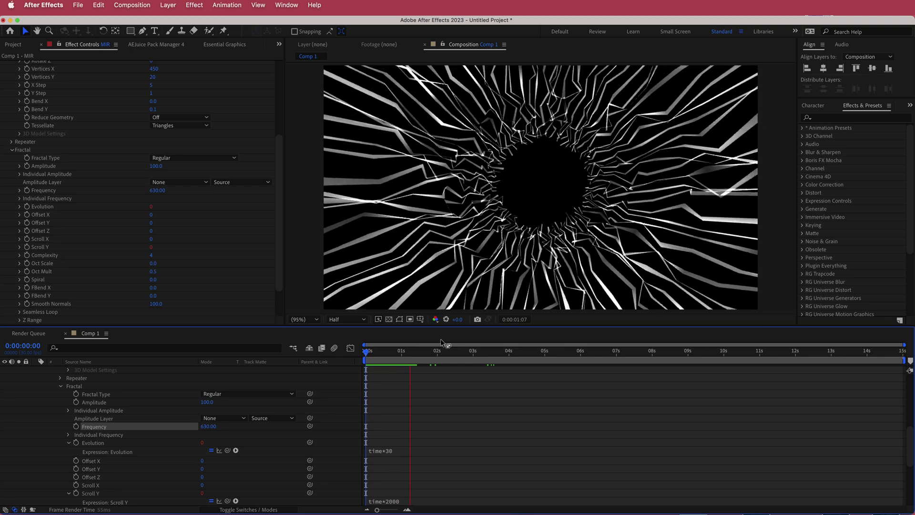
{"action": "key", "text": "space"}
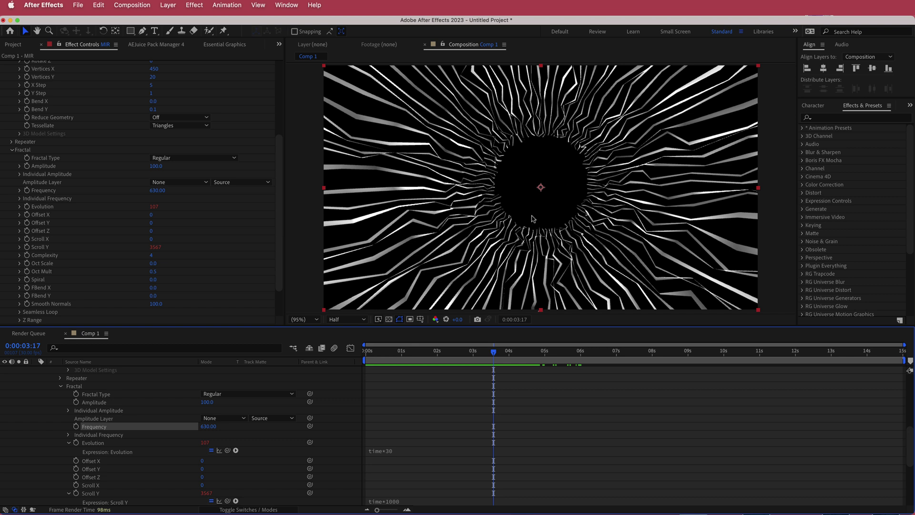
In the Mir material settings, set Metal, Reflectivity and Reflection Rolloff to 100%, and check an earlier frame.
{"action": "scroll", "coordinate": [43, 258], "scroll_direction": "down", "scroll_amount": 3}
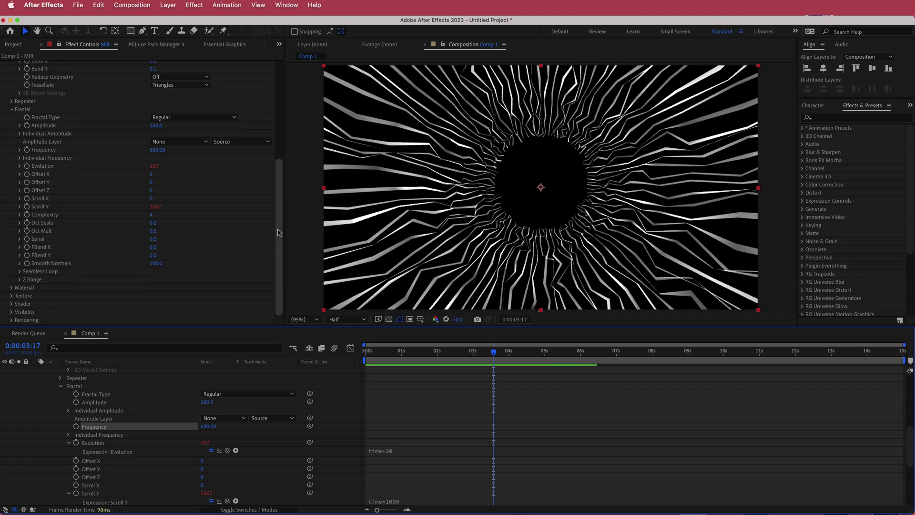
{"action": "left_click", "coordinate": [11, 288]}
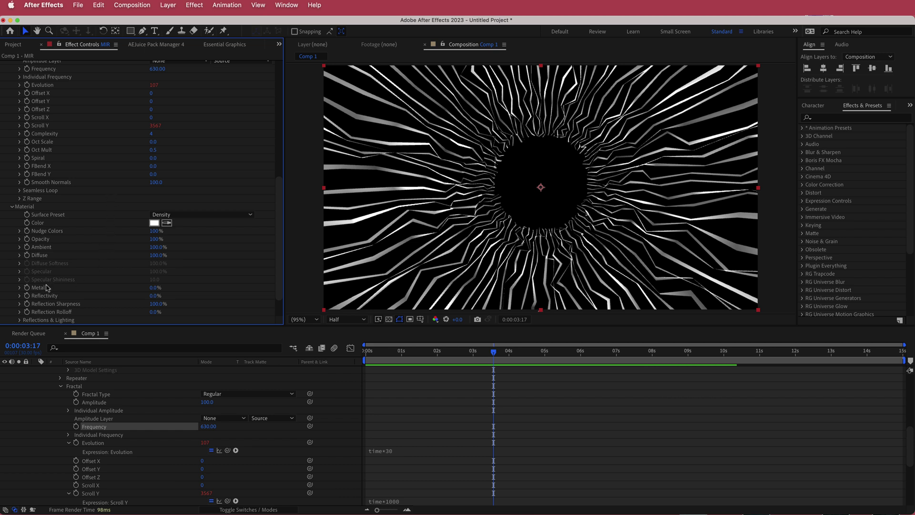
{"action": "left_click_drag", "start_coordinate": [154, 288], "coordinate": [190, 286]}
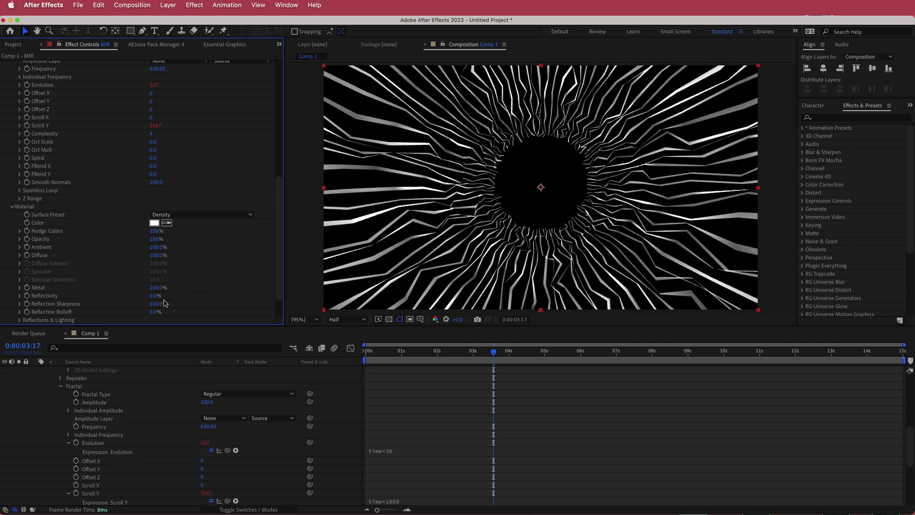
{"action": "left_click_drag", "start_coordinate": [152, 296], "coordinate": [201, 298]}
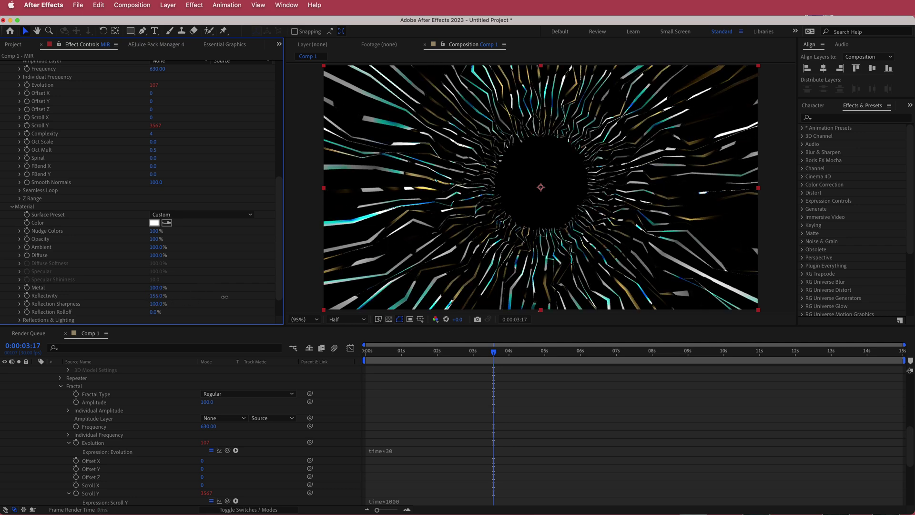
{"action": "left_click_drag", "start_coordinate": [198, 297], "coordinate": [199, 297]}
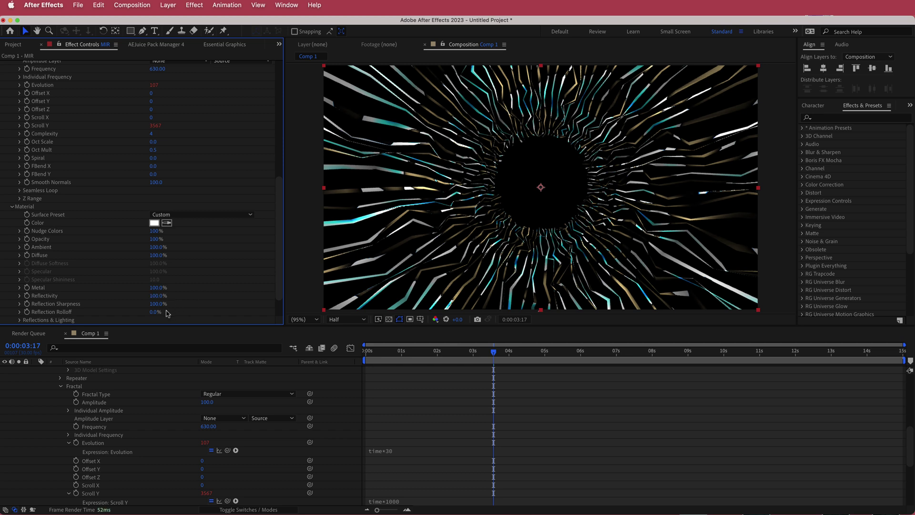
{"action": "left_click_drag", "start_coordinate": [158, 312], "coordinate": [200, 311]}
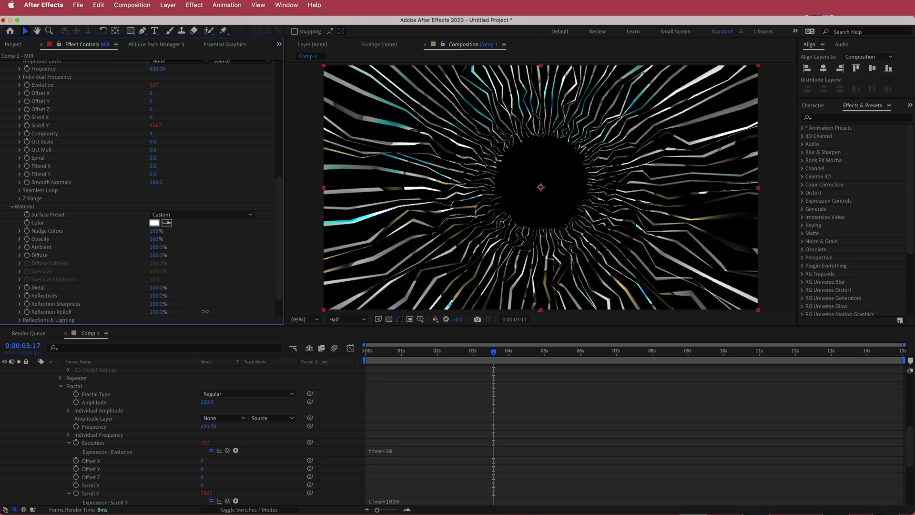
{"action": "left_click_drag", "start_coordinate": [495, 356], "coordinate": [391, 361]}
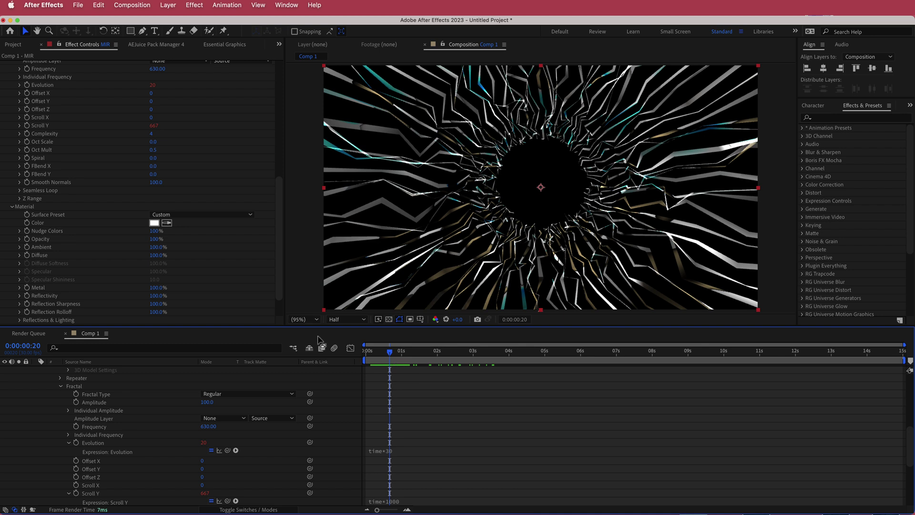
Return to the start of the timeline, collapse the MIR layer's properties and duplicate the layer.
{"action": "left_click_drag", "start_coordinate": [390, 355], "coordinate": [358, 356]}
{"action": "scroll", "coordinate": [112, 412], "scroll_direction": "up", "scroll_amount": 10}
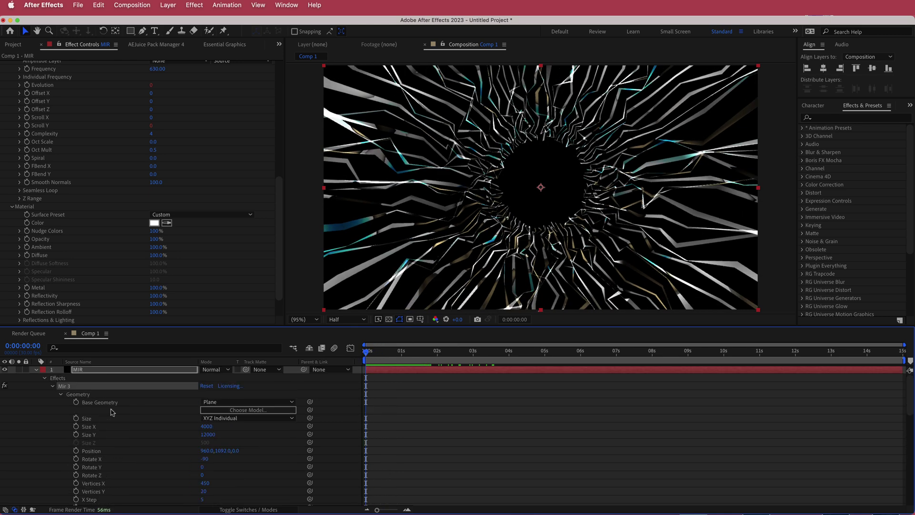
{"action": "left_click", "coordinate": [36, 369]}
{"action": "left_click", "coordinate": [87, 372]}
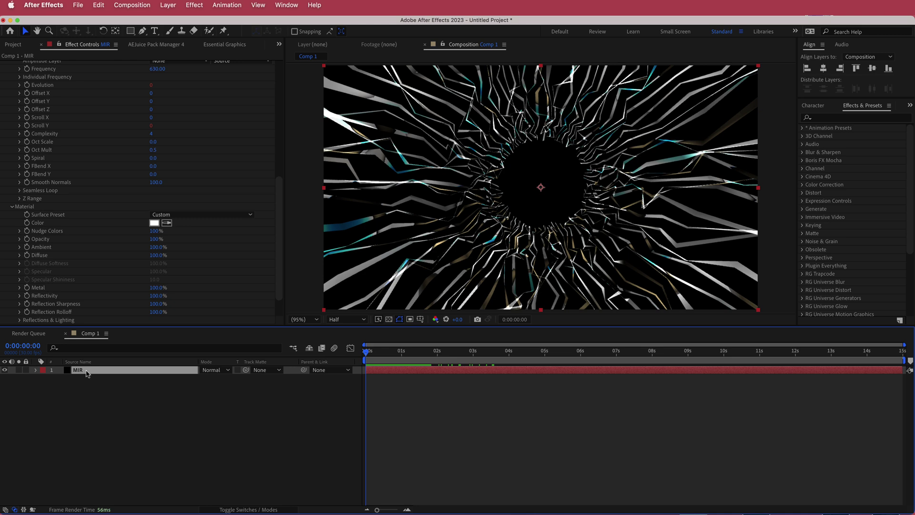
{"action": "key", "text": "super+d"}
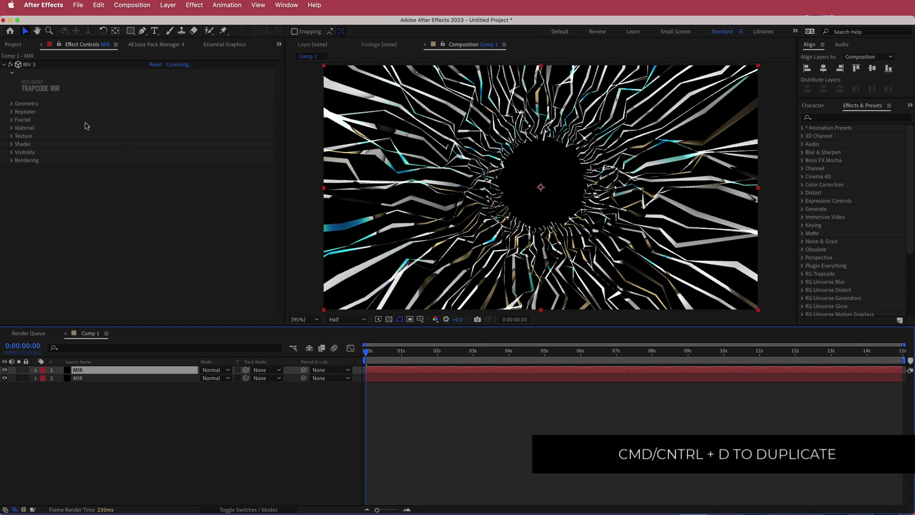
Set the shader's Draw mode to Points on the duplicated MIR layer.
{"action": "left_click", "coordinate": [12, 145]}
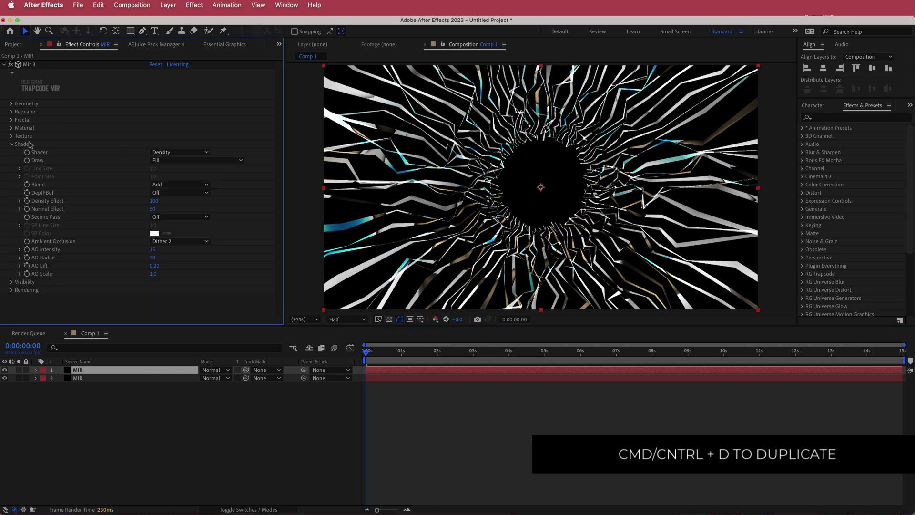
{"action": "left_click", "coordinate": [168, 164]}
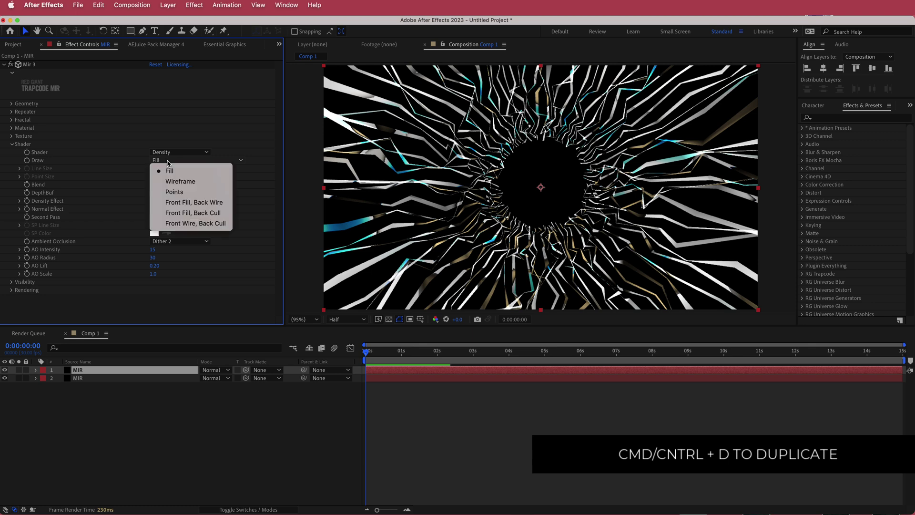
{"action": "left_click", "coordinate": [191, 192]}
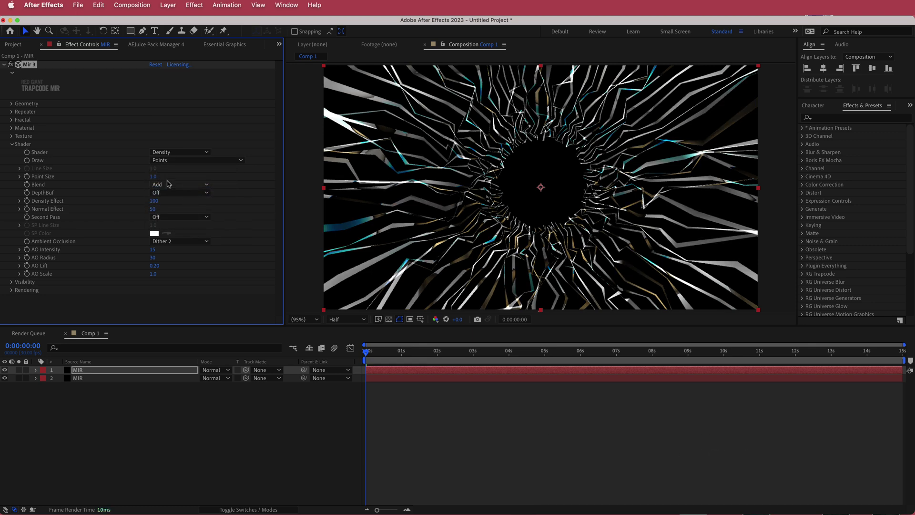
Experiment with the shader's Point Size on the duplicated layer and set it to 3.
{"action": "left_click_drag", "start_coordinate": [151, 177], "coordinate": [159, 178]}
{"action": "left_click_drag", "start_coordinate": [259, 180], "coordinate": [300, 180]}
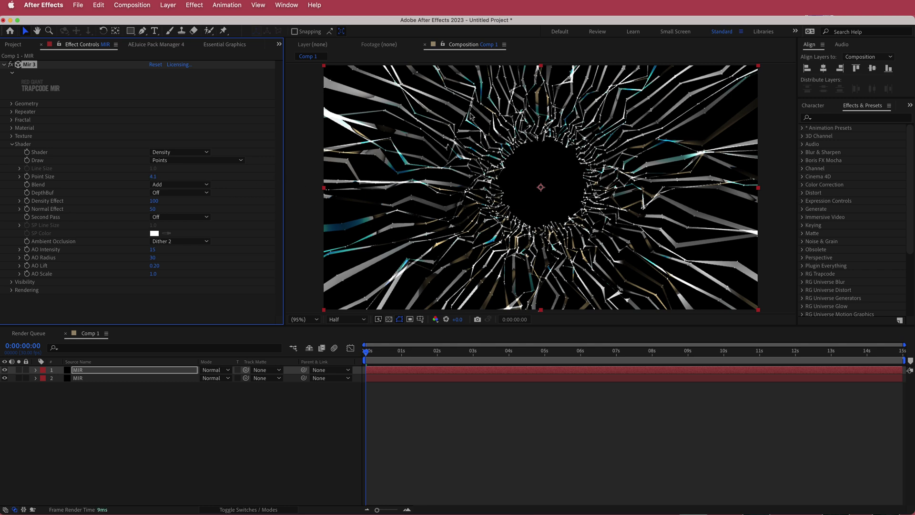
{"action": "left_click_drag", "start_coordinate": [153, 177], "coordinate": [195, 177]}
{"action": "left_click", "coordinate": [154, 177]}
{"action": "type", "text": "4"}
{"action": "key", "text": "Return"}
{"action": "left_click", "coordinate": [154, 177]}
{"action": "type", "text": "3"}
{"action": "key", "text": "Return"}
Set the duplicated layer's geometry Size Y to 6000 and scrub through the timeline to check the points.
{"action": "left_click", "coordinate": [12, 104]}
{"action": "left_click_drag", "start_coordinate": [157, 144], "coordinate": [132, 144]}
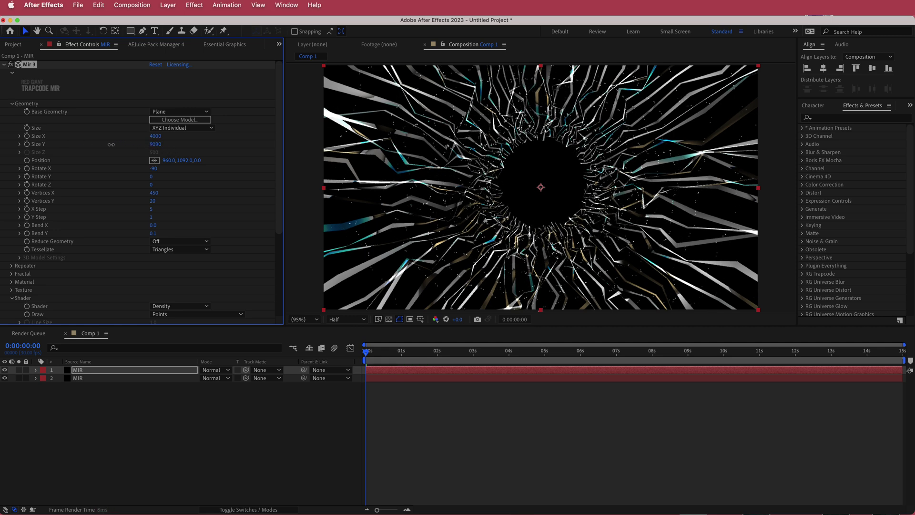
{"action": "left_click", "coordinate": [154, 145]}
{"action": "type", "text": "85306"}
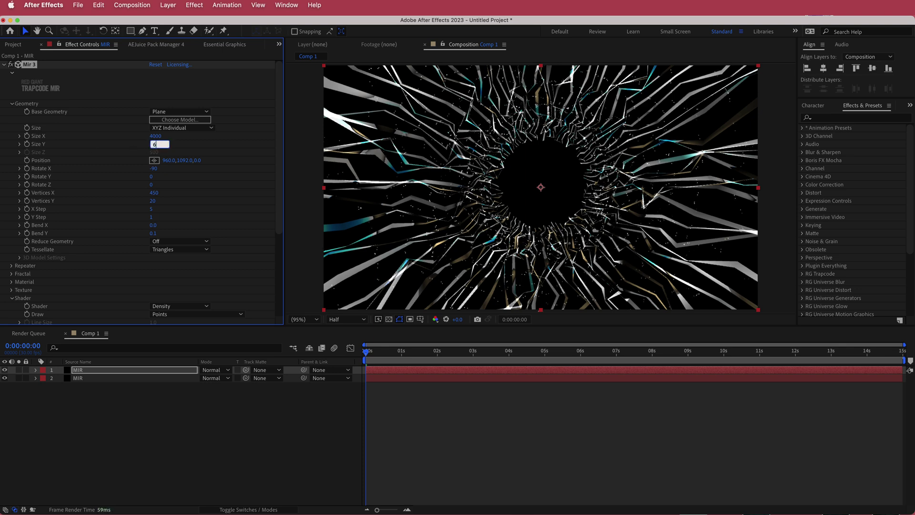
{"action": "key", "text": "Return"}
{"action": "left_click", "coordinate": [372, 353]}
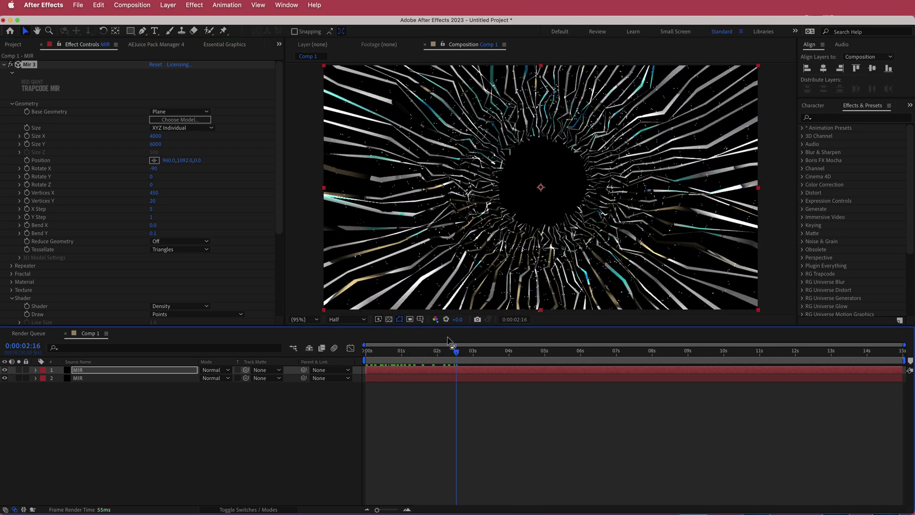
{"action": "left_click_drag", "start_coordinate": [456, 352], "coordinate": [351, 366]}
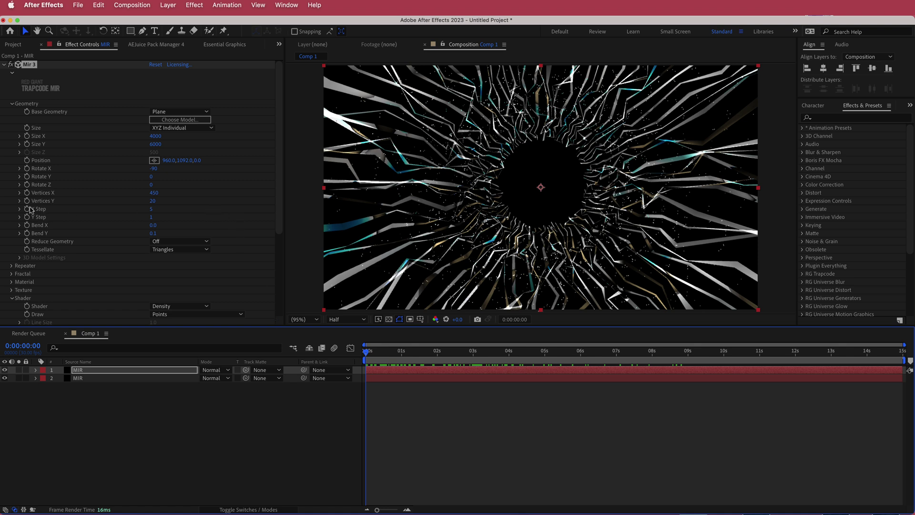
Set the geometry Vertices X of the duplicated layer to 1200 and scrub the timeline to review the denser points.
{"action": "left_click_drag", "start_coordinate": [152, 193], "coordinate": [452, 201]}
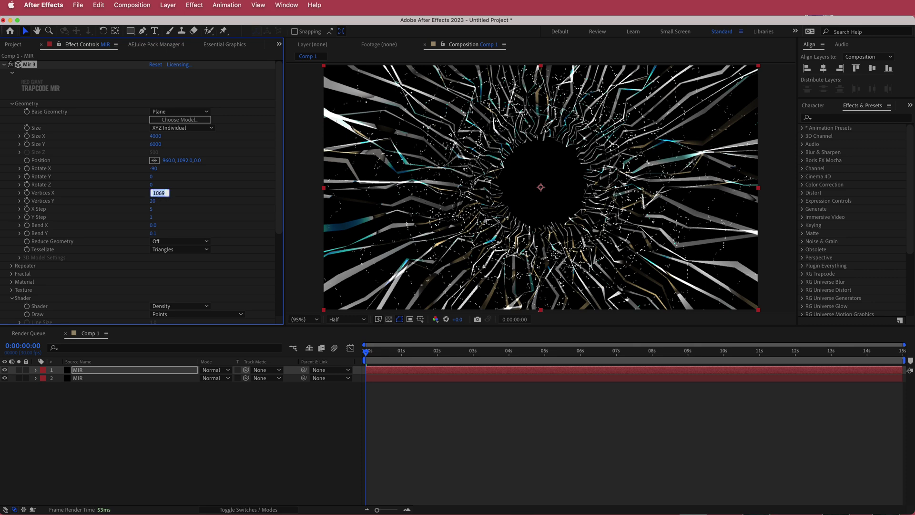
{"action": "key", "text": "Return"}
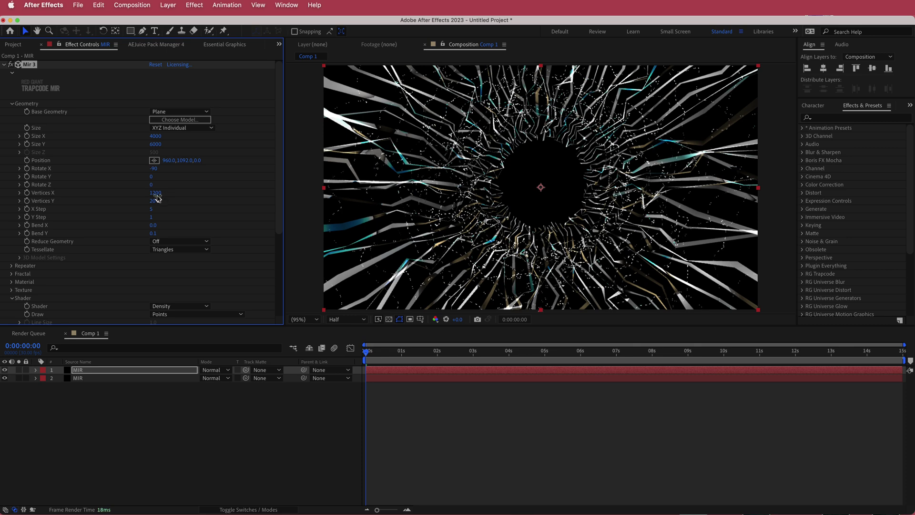
{"action": "left_click_drag", "start_coordinate": [368, 354], "coordinate": [652, 354]}
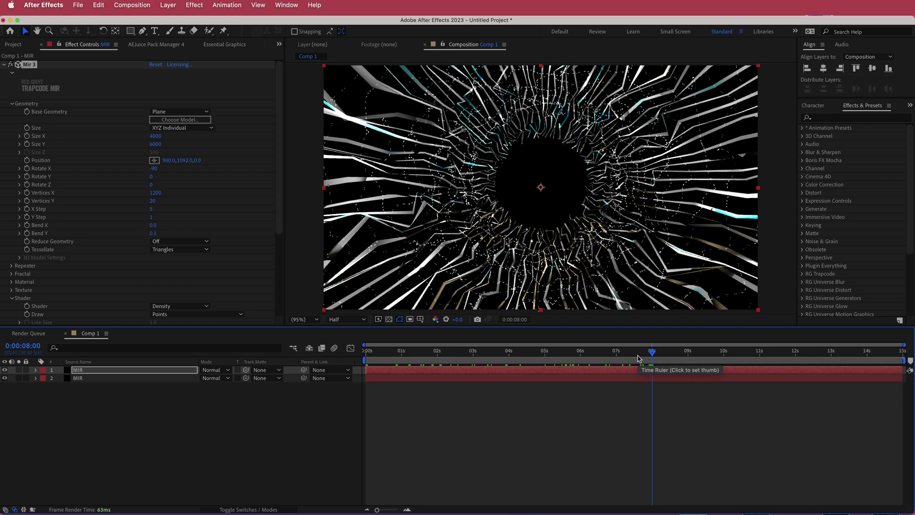
{"action": "left_click_drag", "start_coordinate": [654, 352], "coordinate": [444, 360]}
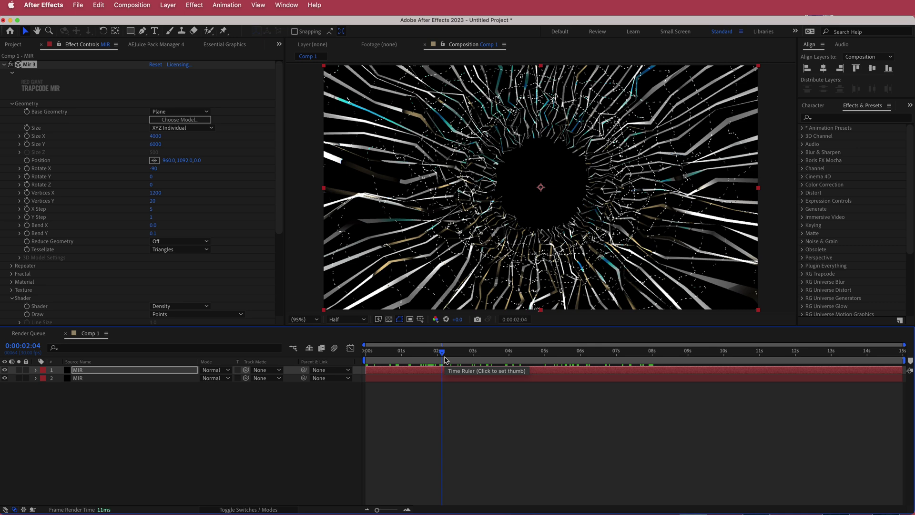
Set the duplicated layer's geometry Vertices Y to 11 and scrub back towards the start of the timeline to check the points.
{"action": "left_click", "coordinate": [154, 201]}
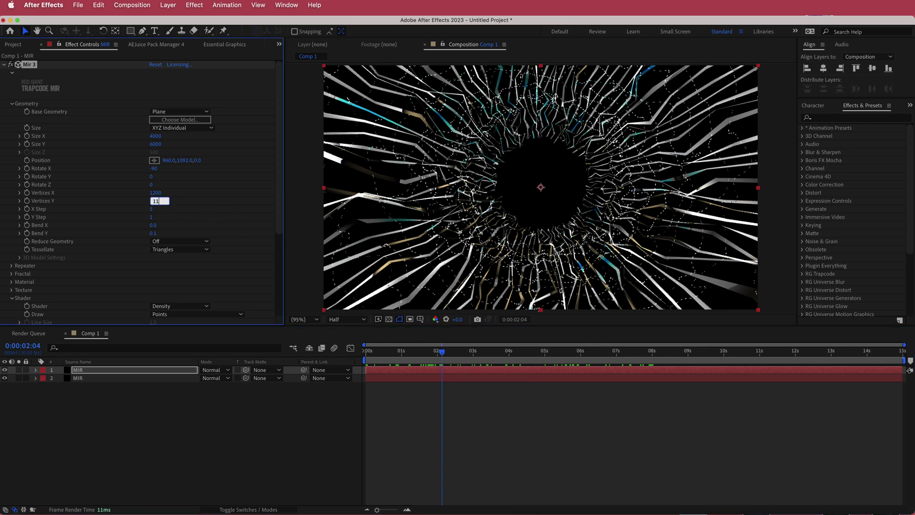
{"action": "key", "text": "Return"}
{"action": "left_click", "coordinate": [443, 355]}
{"action": "left_click_drag", "start_coordinate": [443, 355], "coordinate": [369, 354]}
Add a two-node camera with the 50mm preset to the composition.
{"action": "right_click", "coordinate": [292, 372]}
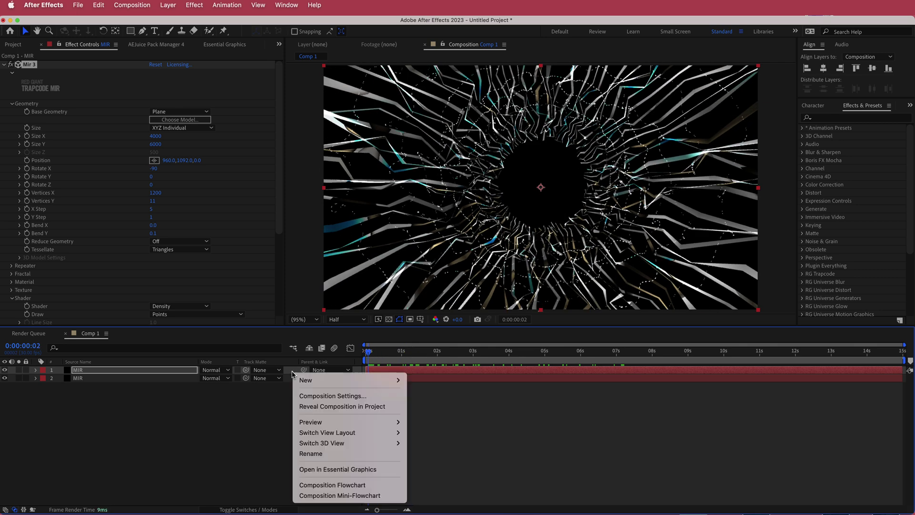
{"action": "mouse_move", "coordinate": [321, 380]}
{"action": "left_click", "coordinate": [425, 427]}
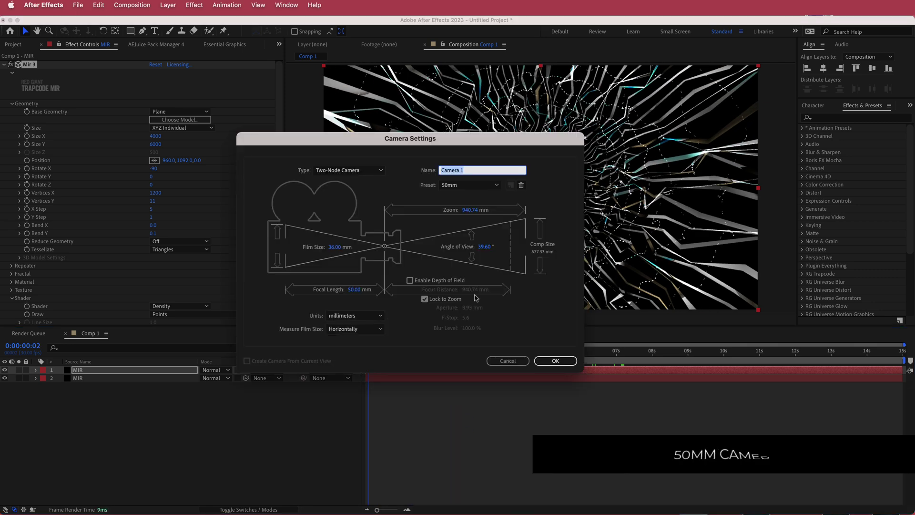
{"action": "left_click", "coordinate": [552, 361]}
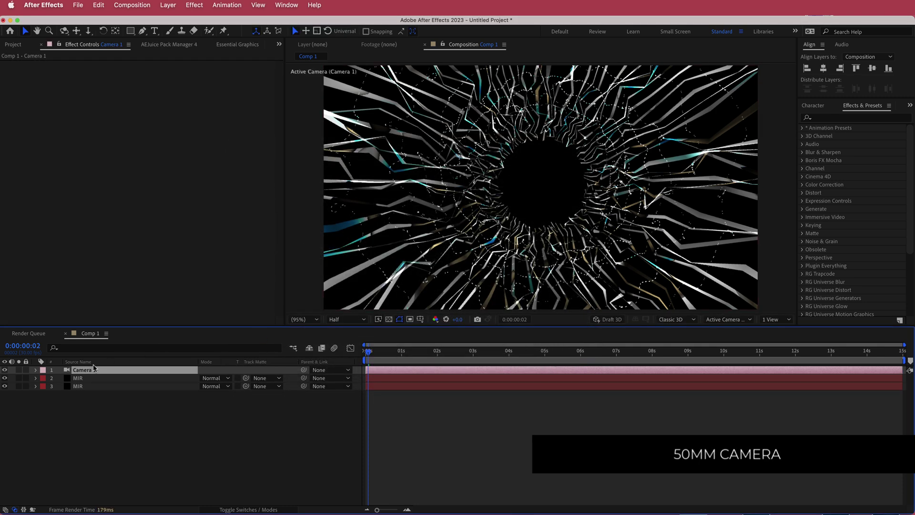
Expand the camera's options and set its Zoom to 400 pixels.
{"action": "left_click", "coordinate": [35, 371]}
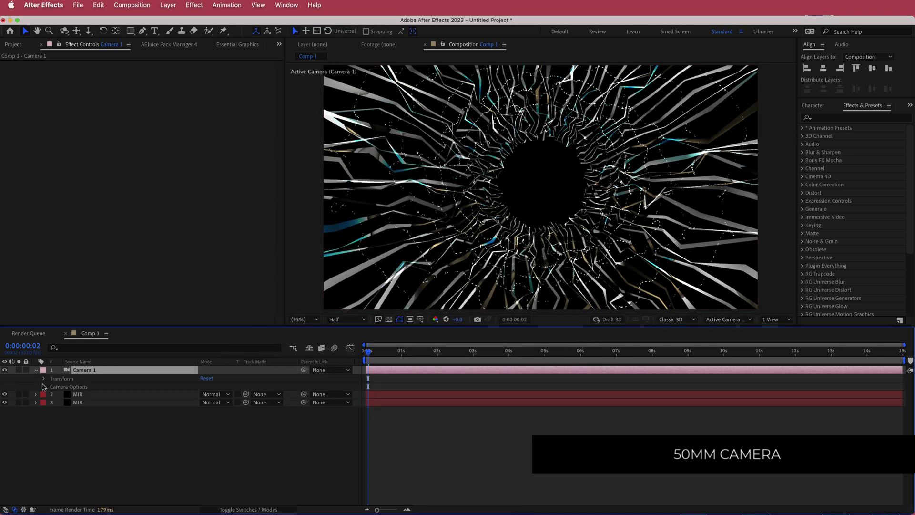
{"action": "left_click", "coordinate": [43, 387]}
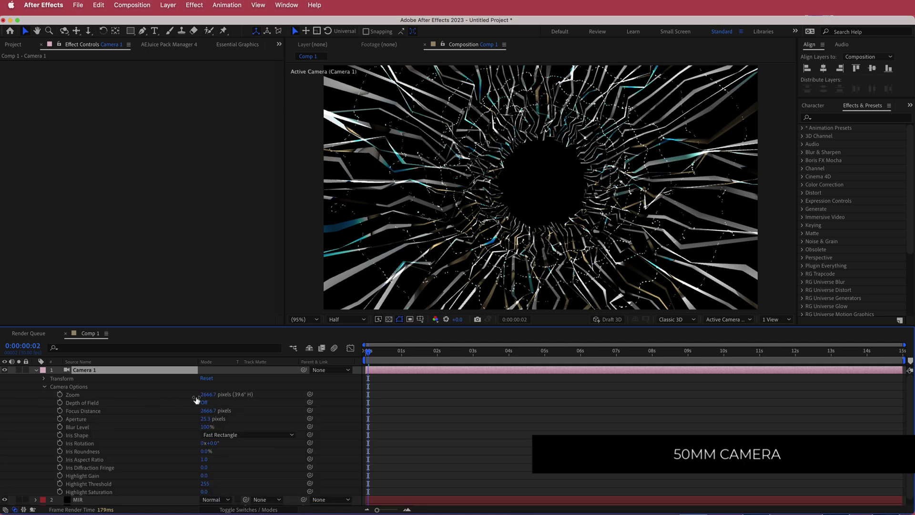
{"action": "mouse_move", "coordinate": [196, 399]}
{"action": "left_mouse_down"}
{"action": "mouse_move", "coordinate": [166, 406]}
{"action": "mouse_move", "coordinate": [207, 397]}
{"action": "left_mouse_up"}
{"action": "left_click", "coordinate": [207, 395]}
{"action": "type", "text": "400"}
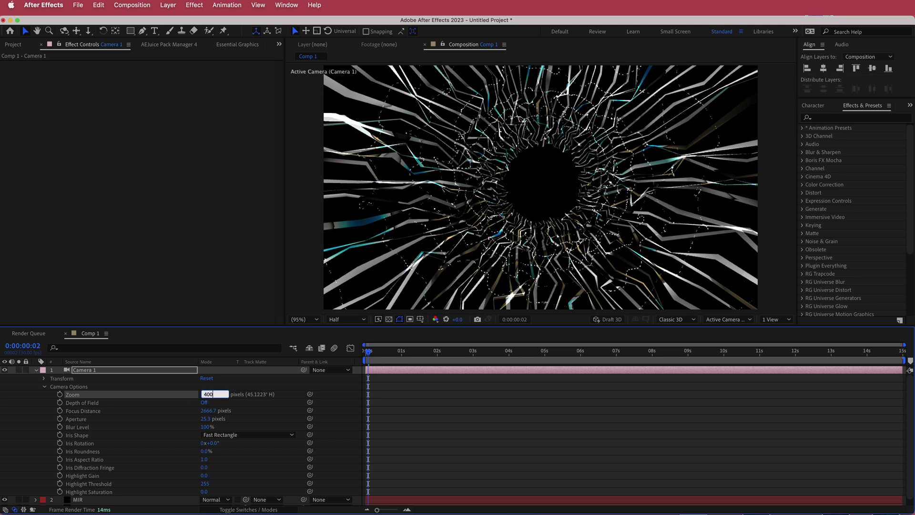
{"action": "key", "text": "Return"}
Try a camera Zoom of 324 pixels and preview the animation from near the start.
{"action": "left_click_drag", "start_coordinate": [205, 395], "coordinate": [172, 396]}
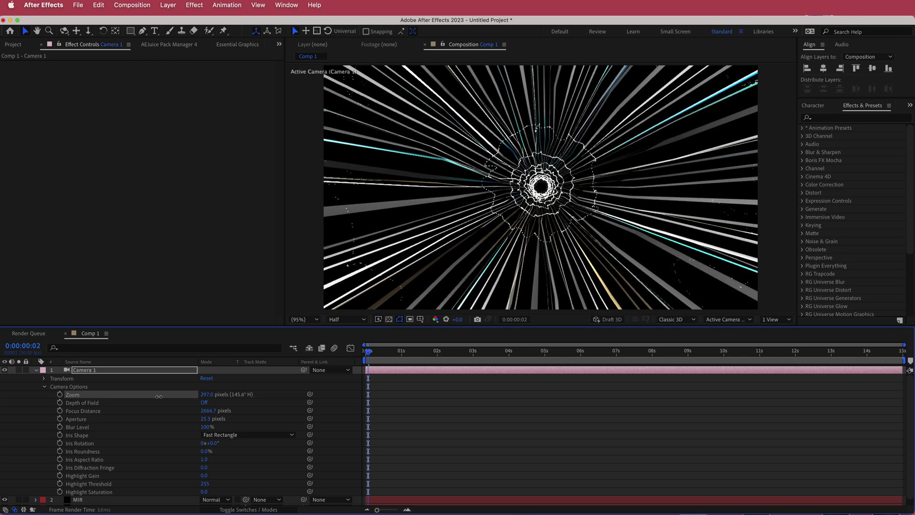
{"action": "mouse_move", "coordinate": [376, 357]}
{"action": "left_mouse_down"}
{"action": "mouse_move", "coordinate": [510, 355]}
{"action": "mouse_move", "coordinate": [371, 353]}
{"action": "left_mouse_up"}
{"action": "key", "text": "space"}
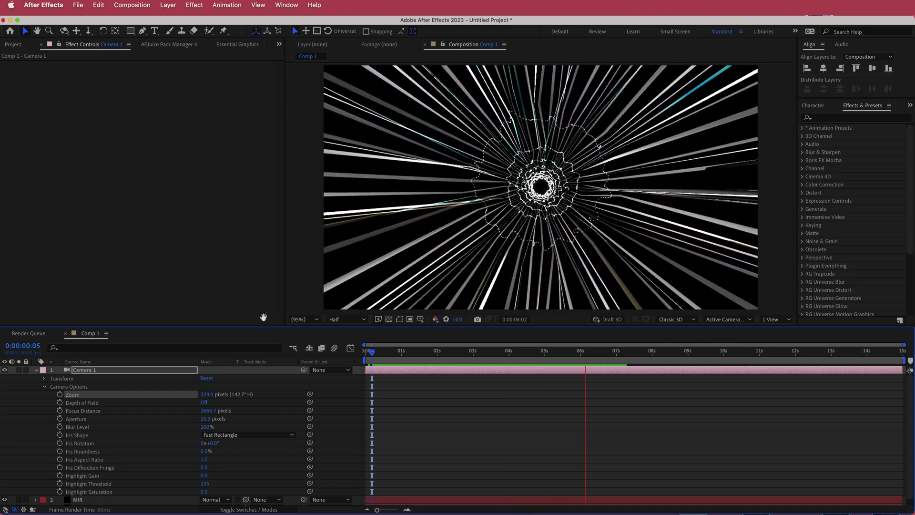
{"action": "key", "text": "space"}
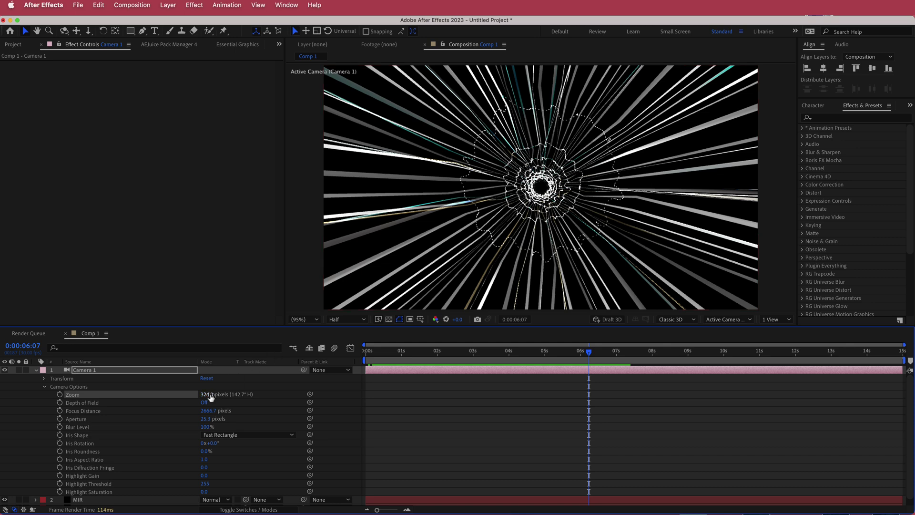
Try lowering the camera's Zoom to 31 pixels and play the animation from the first frame.
{"action": "left_click_drag", "start_coordinate": [207, 395], "coordinate": [115, 395]}
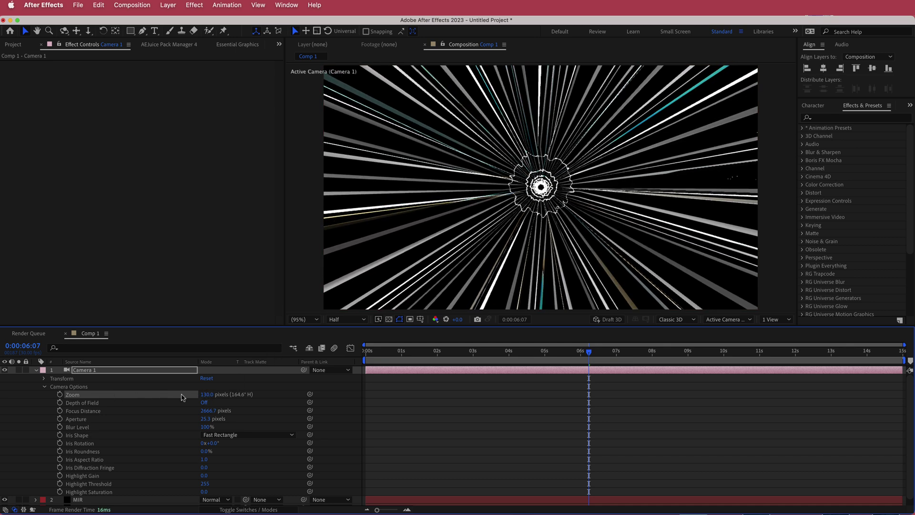
{"action": "left_click_drag", "start_coordinate": [183, 397], "coordinate": [160, 397]}
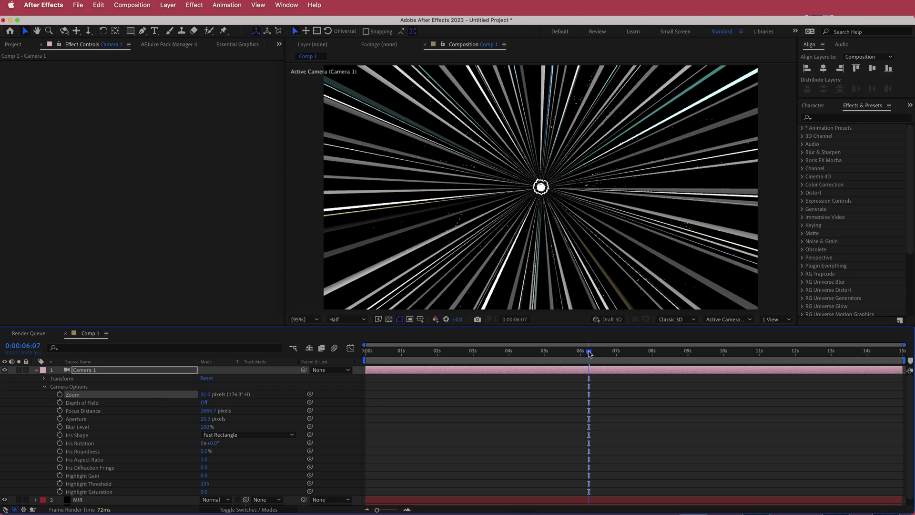
{"action": "left_click_drag", "start_coordinate": [590, 354], "coordinate": [366, 354]}
{"action": "key", "text": "space"}
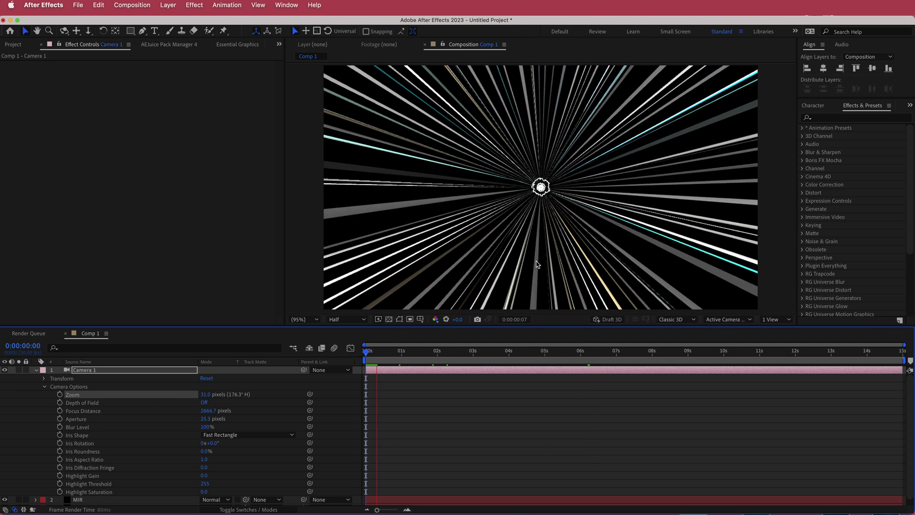
Set the camera's Zoom to 300 pixels and preview the tunnel animation.
{"action": "left_click", "coordinate": [205, 395]}
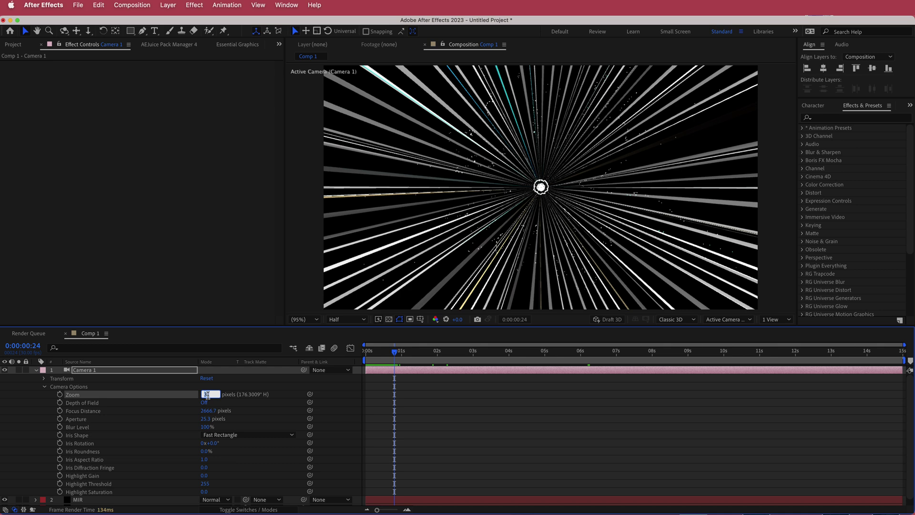
{"action": "type", "text": "300"}
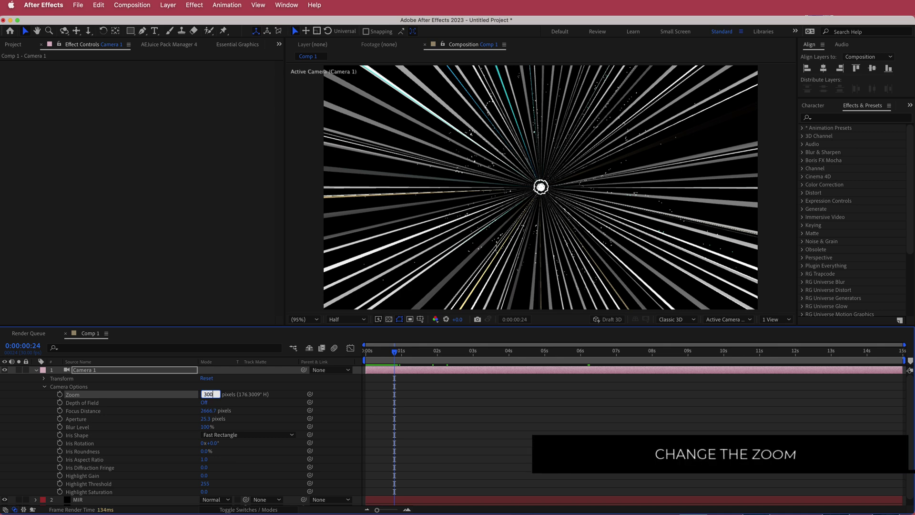
{"action": "key", "text": "Return"}
{"action": "key", "text": "space"}
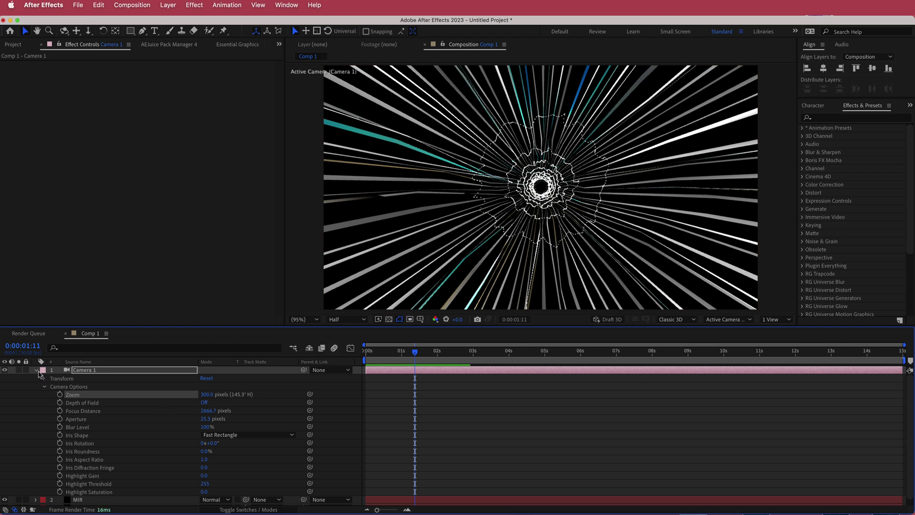
Keyframe the camera's Z Rotation from 0 at the first frame to one full revolution at the end of the timeline.
{"action": "left_click", "coordinate": [45, 387]}
{"action": "left_click", "coordinate": [45, 379]}
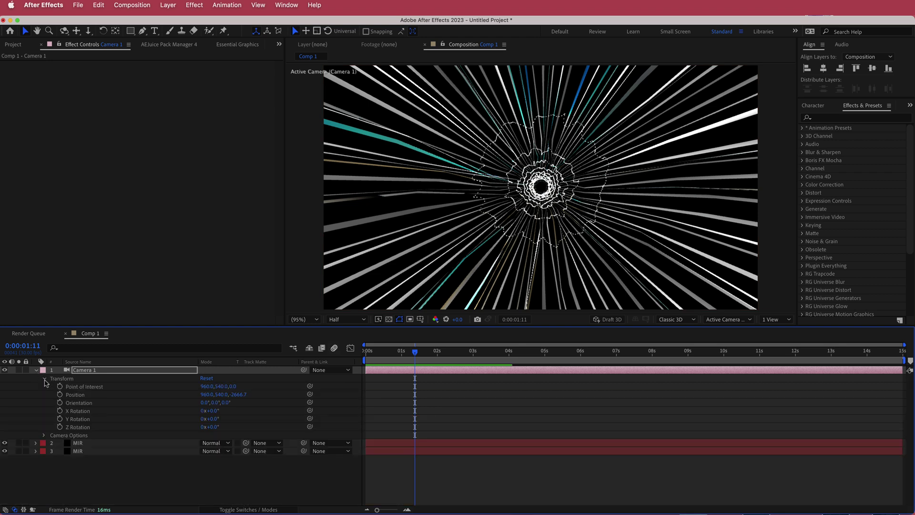
{"action": "left_click", "coordinate": [365, 354]}
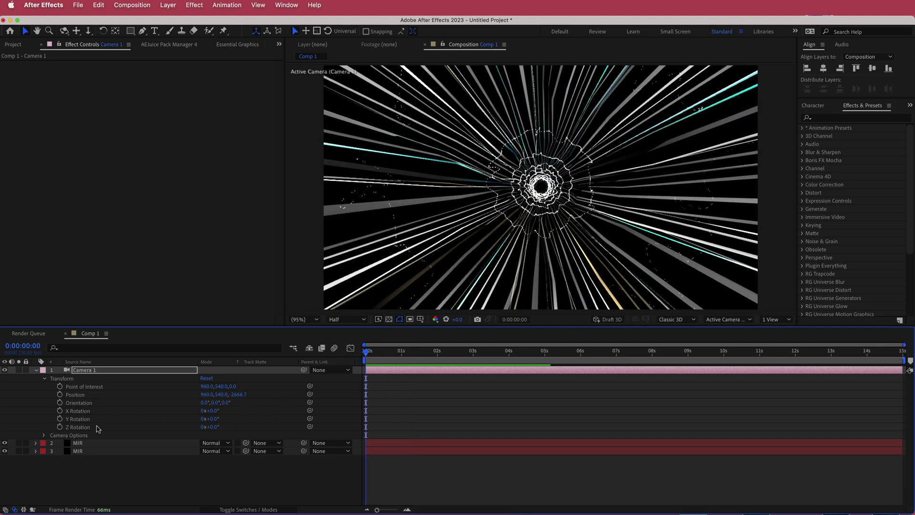
{"action": "left_click_drag", "start_coordinate": [213, 427], "coordinate": [254, 426]}
{"action": "key", "text": "super+z"}
{"action": "left_click", "coordinate": [59, 427]}
{"action": "left_click_drag", "start_coordinate": [368, 355], "coordinate": [902, 353]}
{"action": "left_click", "coordinate": [204, 428]}
{"action": "type", "text": "1"}
{"action": "key", "text": "Return"}
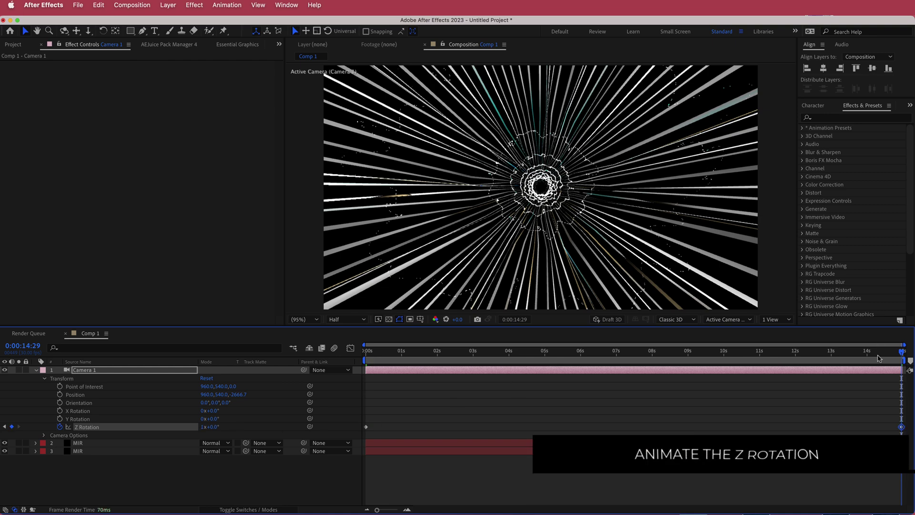
Preview the rotating camera animation from the first frame, and collapse the camera's properties.
{"action": "left_click_drag", "start_coordinate": [879, 355], "coordinate": [351, 353]}
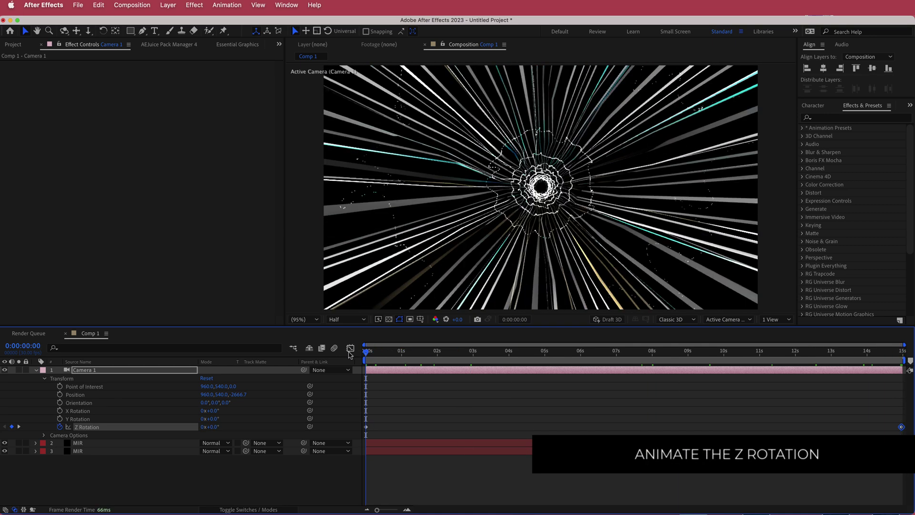
{"action": "key", "text": "space"}
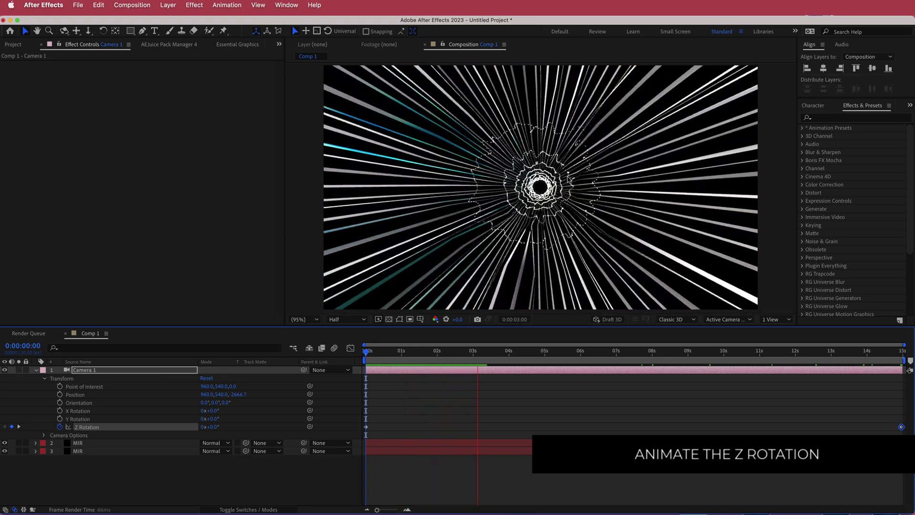
{"action": "key", "text": "space"}
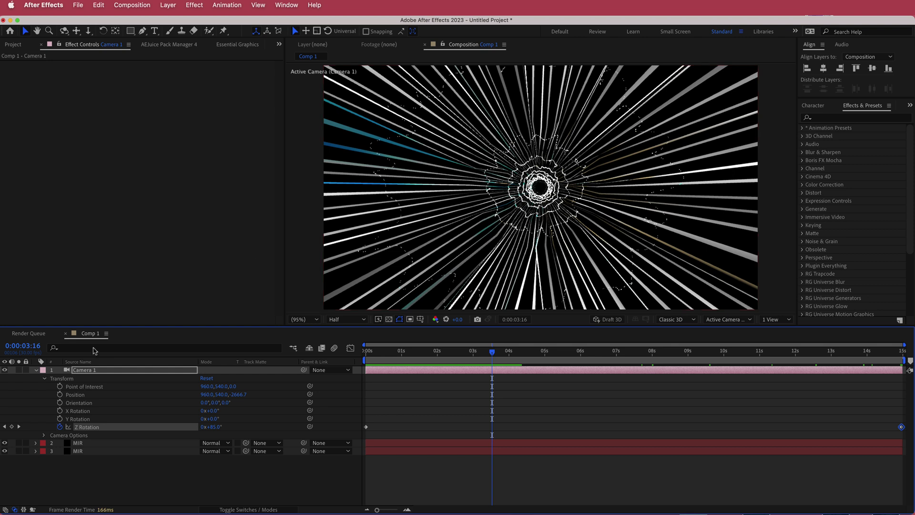
{"action": "left_click", "coordinate": [35, 371]}
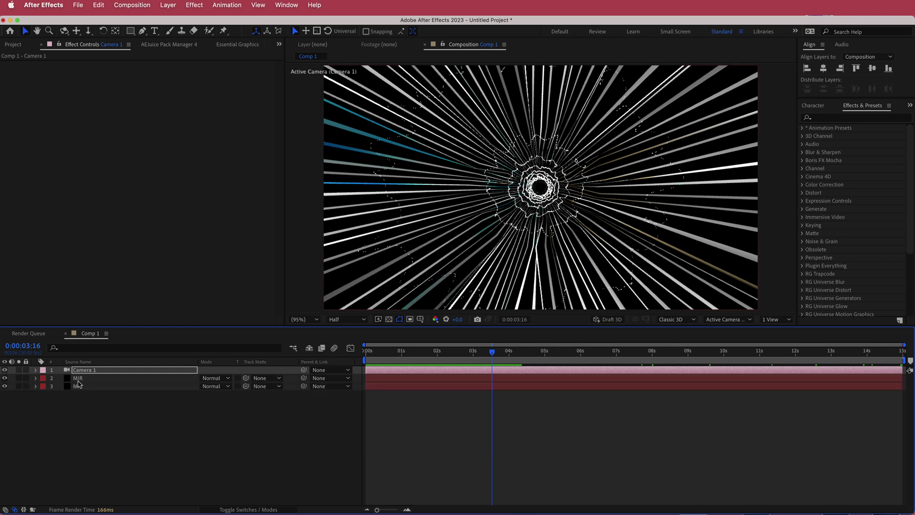
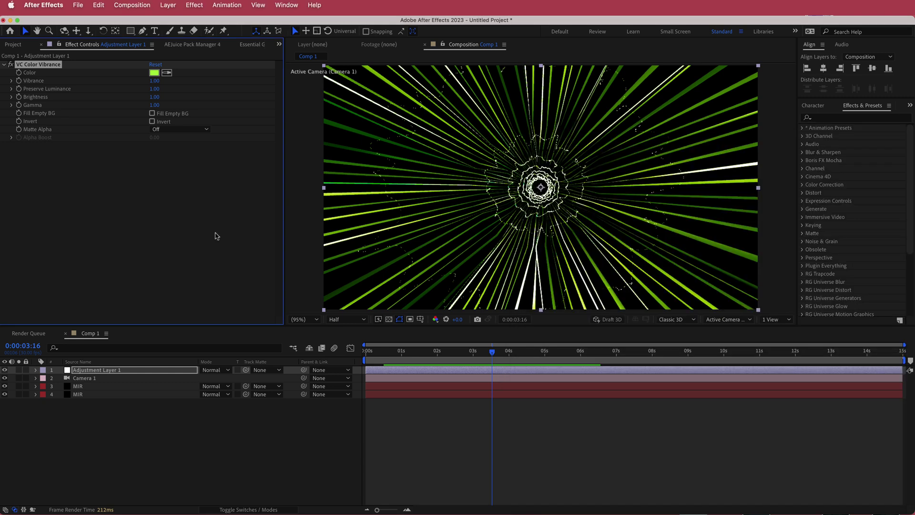
Paste a dark purple as the VC Color Vibrance color on the adjustment layer and set Vibrance to 0.95.
{"action": "left_click", "coordinate": [154, 73]}
{"action": "key", "text": "super+v"}
{"action": "left_click", "coordinate": [250, 179]}
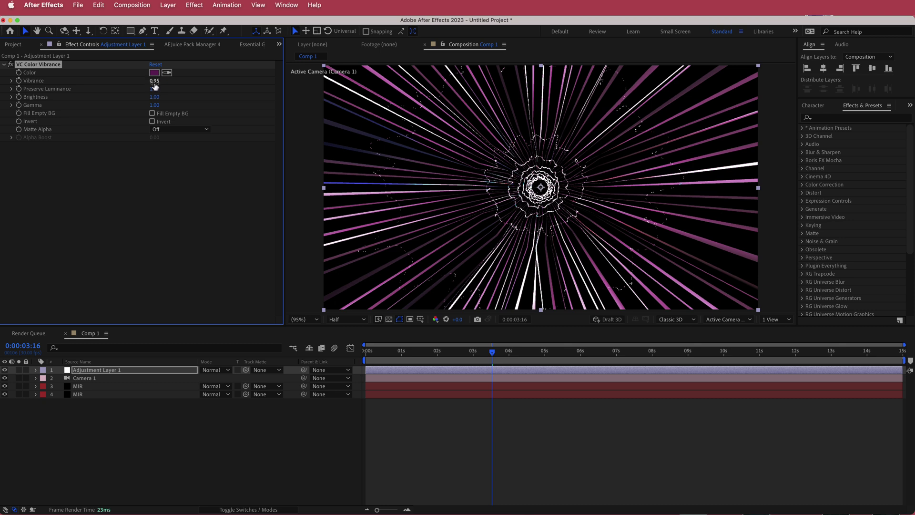
Lower the Color Vibrance effect's Preserve Luminance to 0.58 and switch the preview resolution to Full.
{"action": "left_click", "coordinate": [155, 88]}
{"action": "left_click_drag", "start_coordinate": [153, 89], "coordinate": [133, 89]}
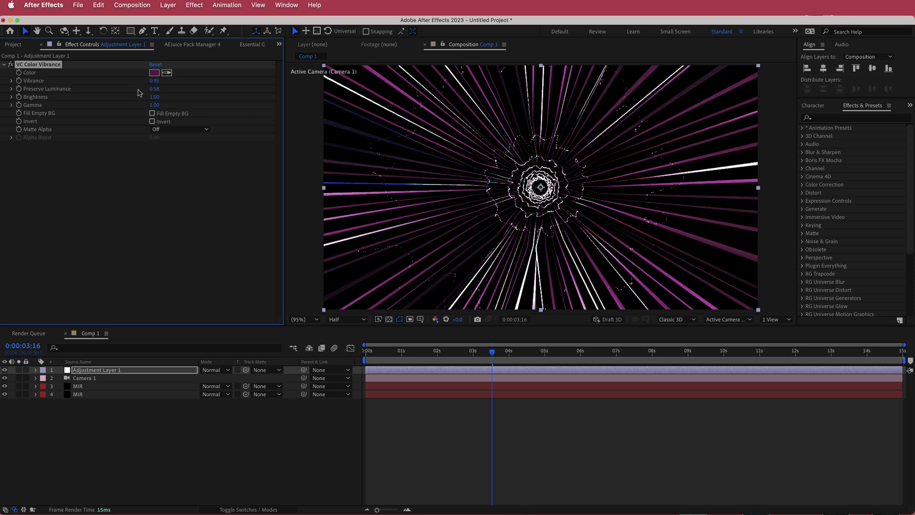
{"action": "left_click", "coordinate": [347, 319]}
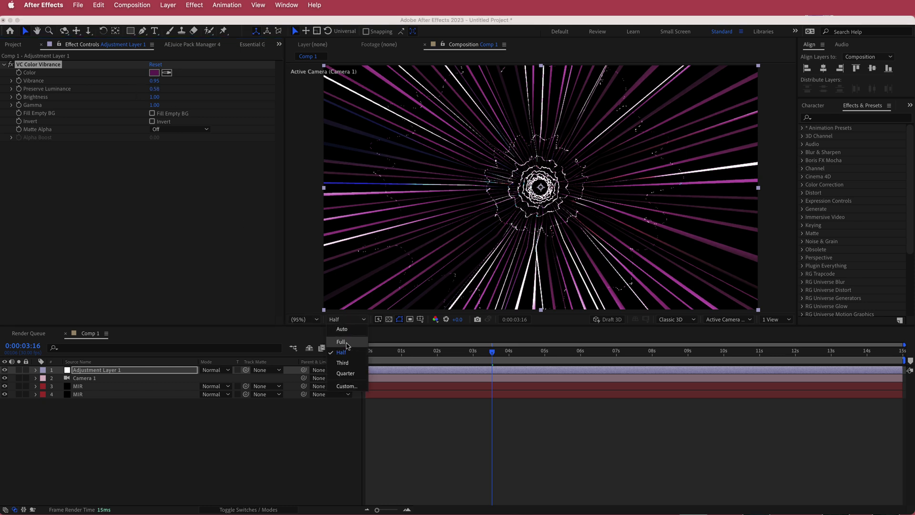
{"action": "left_click", "coordinate": [347, 343]}
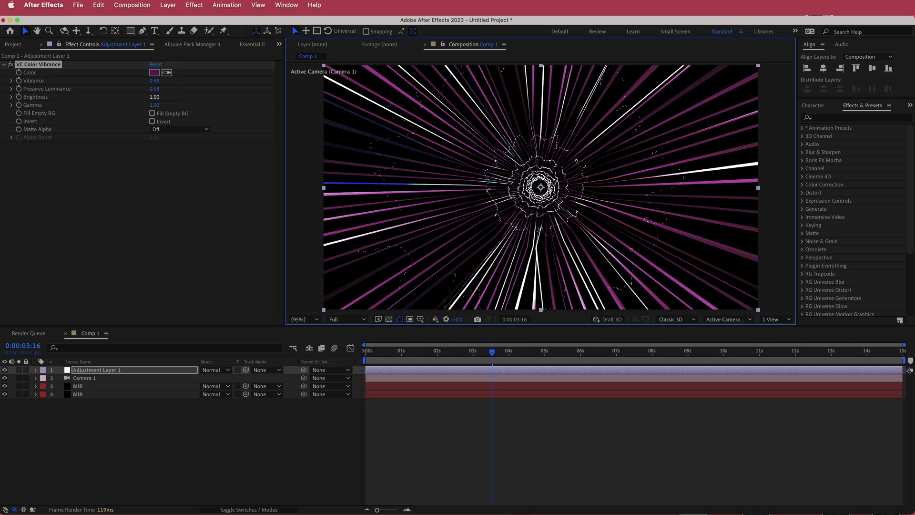
Try a Brightness of 0.8 on the Color Vibrance effect and settle on 0.89.
{"action": "left_click_drag", "start_coordinate": [155, 96], "coordinate": [154, 99]}
{"action": "left_click", "coordinate": [154, 100]}
{"action": "type", "text": "0"}
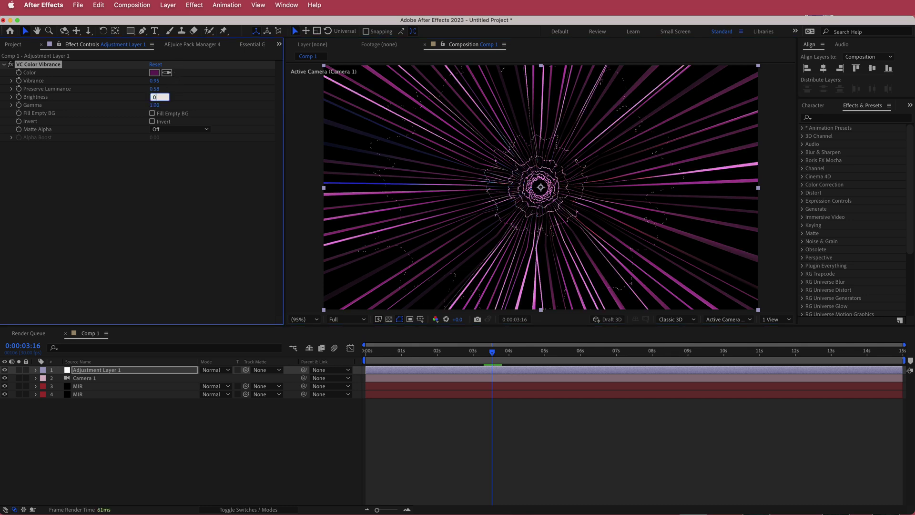
{"action": "type", "text": ".8"}
{"action": "key", "text": "Return"}
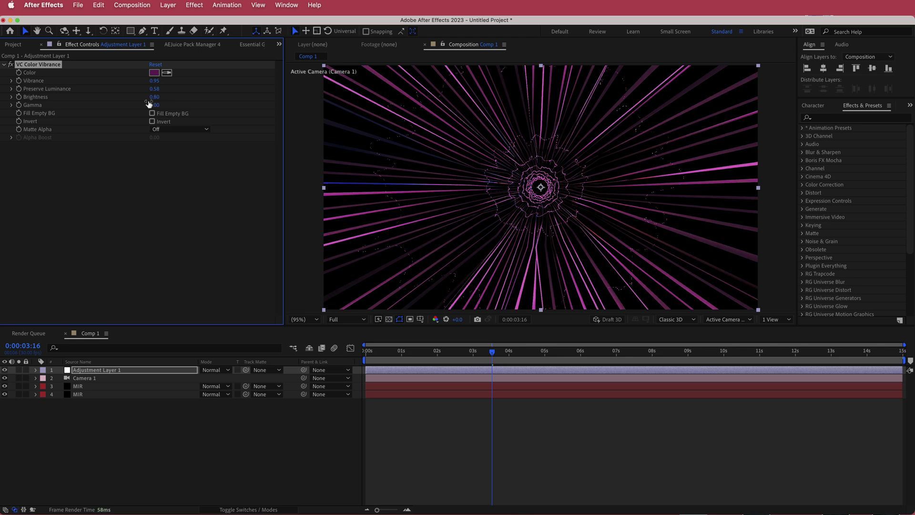
{"action": "left_click_drag", "start_coordinate": [154, 97], "coordinate": [161, 97]}
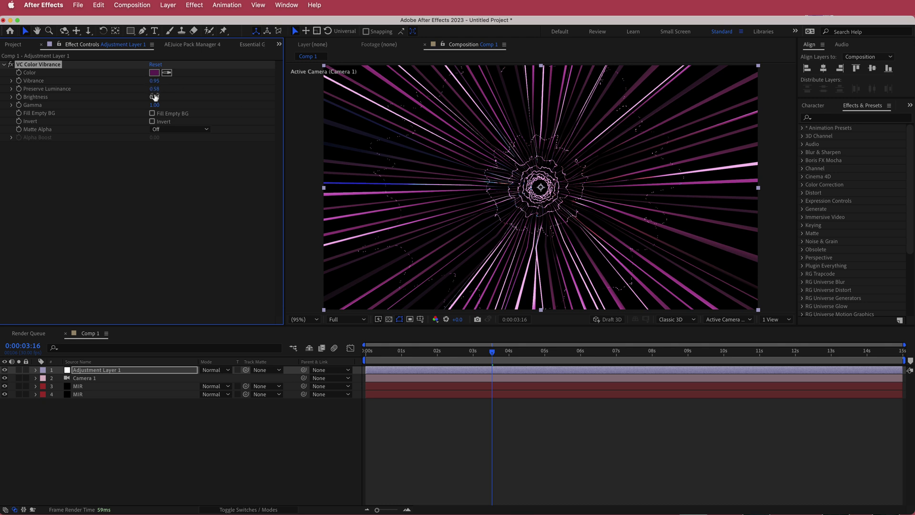
{"action": "left_click", "coordinate": [155, 97]}
{"action": "type", "text": "0.89"}
{"action": "key", "text": "Return"}
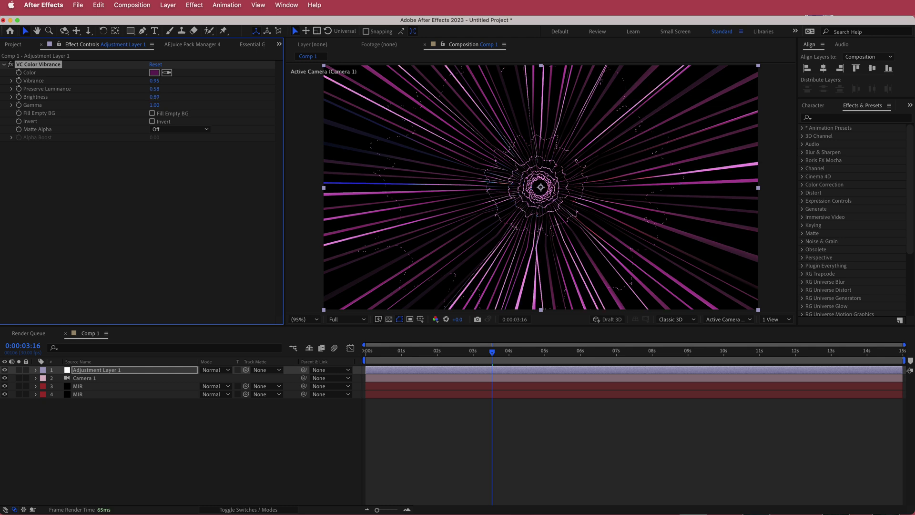
Lower the Color Vibrance effect's Gamma to 0.86.
{"action": "left_click", "coordinate": [156, 105]}
{"action": "type", "text": "0.87"}
{"action": "key", "text": "Return"}
{"action": "mouse_move", "coordinate": [154, 105]}
{"action": "left_mouse_down"}
{"action": "mouse_move", "coordinate": [112, 111]}
{"action": "mouse_move", "coordinate": [151, 113]}
{"action": "left_mouse_up"}
Create a new adjustment layer above the first one and apply the Glow effect to it.
{"action": "right_click", "coordinate": [299, 374]}
{"action": "mouse_move", "coordinate": [390, 380]}
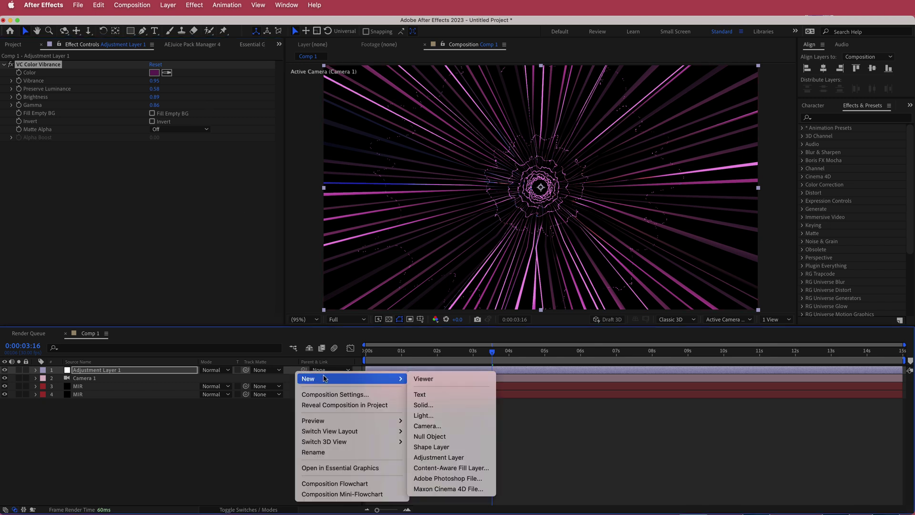
{"action": "left_click", "coordinate": [462, 459]}
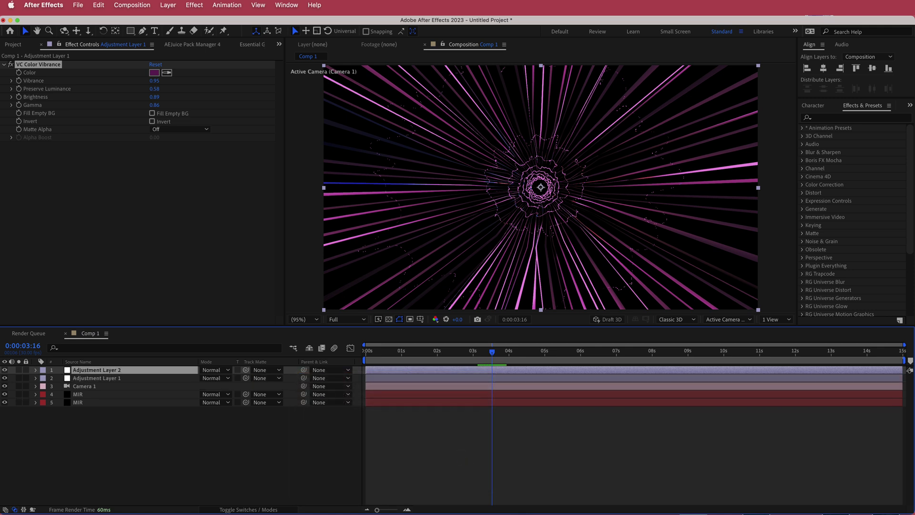
{"action": "key", "text": "ctrl+space"}
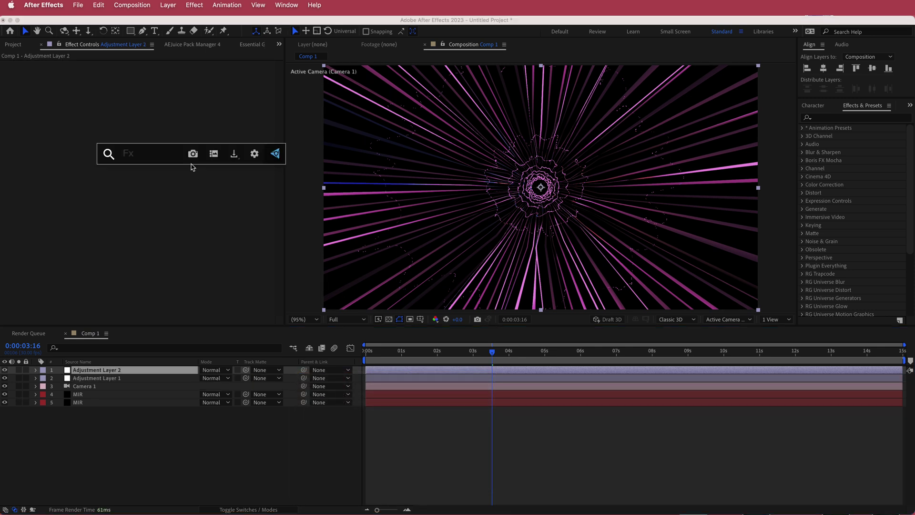
{"action": "type", "text": "glo"}
{"action": "key", "text": "Return"}
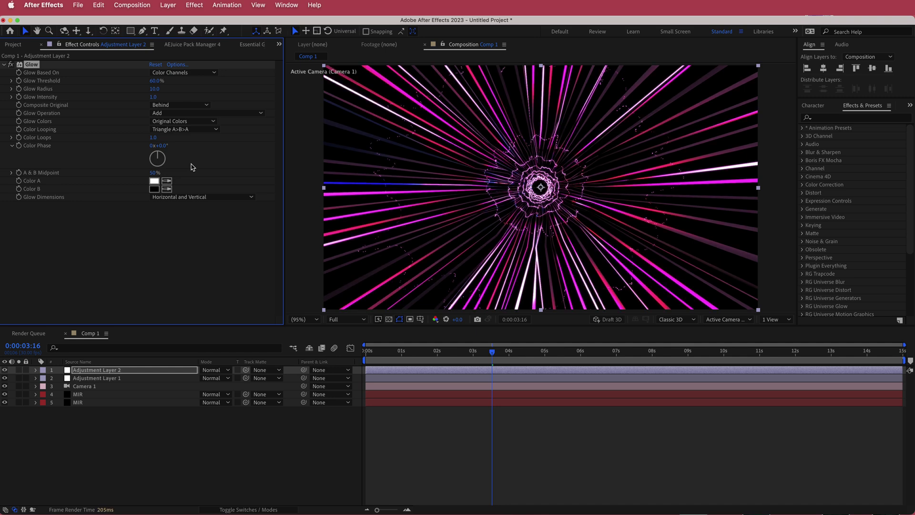
Set the Glow effect's Glow Radius to 100 and its Glow Intensity to 3.
{"action": "left_click", "coordinate": [153, 89]}
{"action": "type", "text": "100"}
{"action": "key", "text": "Return"}
{"action": "left_click", "coordinate": [154, 97]}
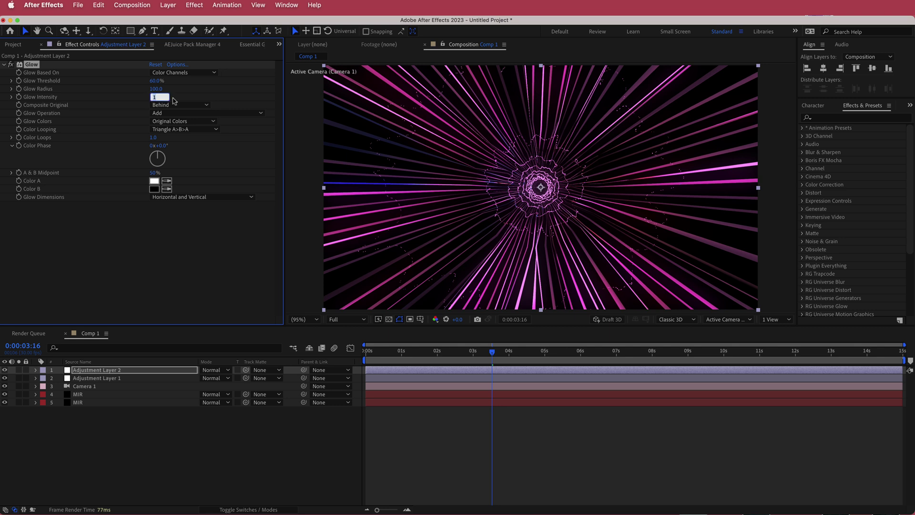
{"action": "type", "text": "3"}
{"action": "key", "text": "Return"}
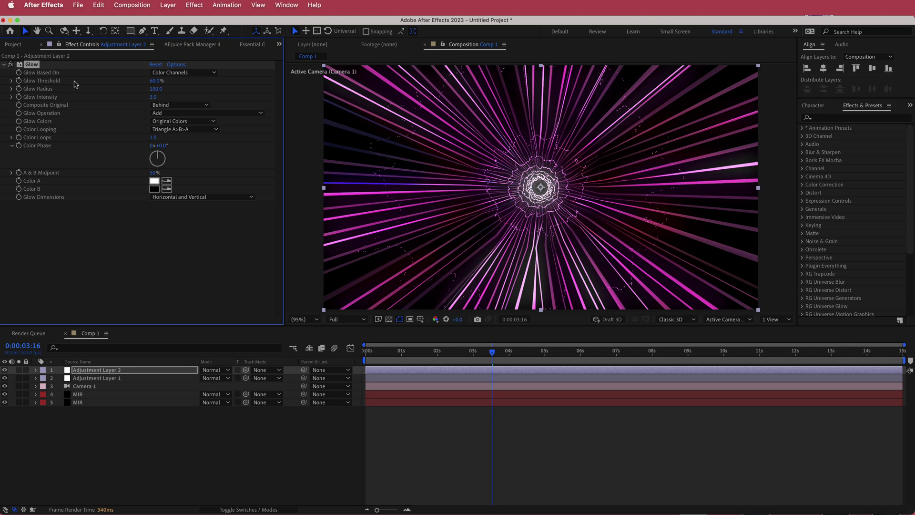
Duplicate the Glow effect and set the copy's Glow Threshold to 100% and Glow Radius to 84.
{"action": "key", "text": "super+d"}
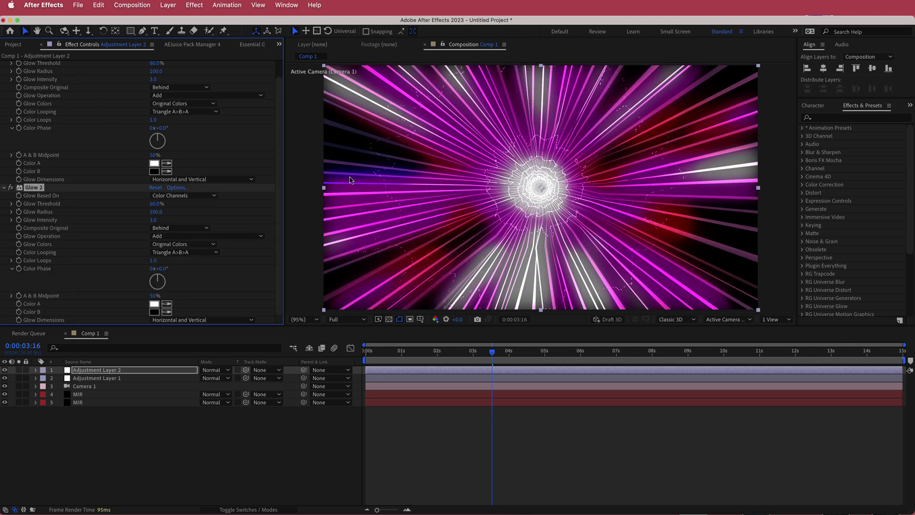
{"action": "left_click", "coordinate": [154, 204]}
{"action": "key", "text": "Return"}
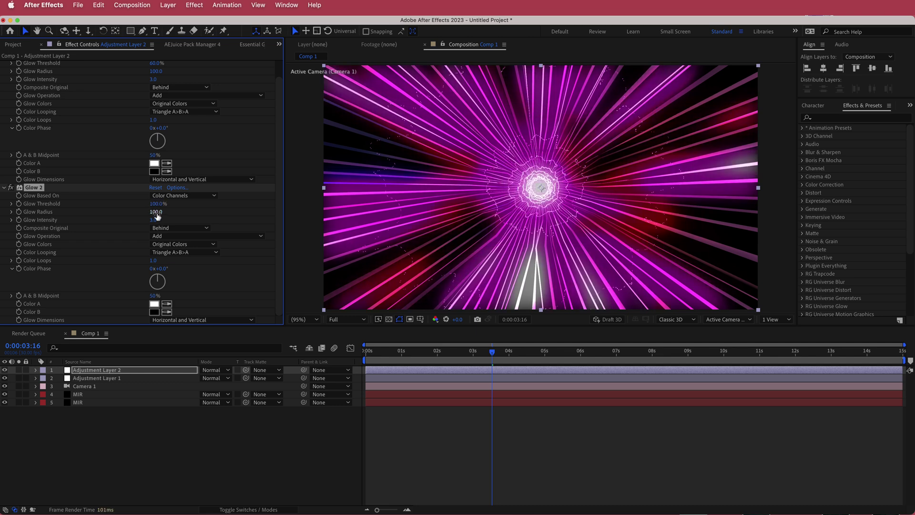
{"action": "left_click", "coordinate": [156, 213]}
{"action": "type", "text": "84"}
{"action": "key", "text": "Return"}
Set the duplicated Glow effect's Glow Intensity to 0.3 and fine-tune it.
{"action": "left_click", "coordinate": [155, 220]}
{"action": "type", "text": "0.3"}
{"action": "key", "text": "Return"}
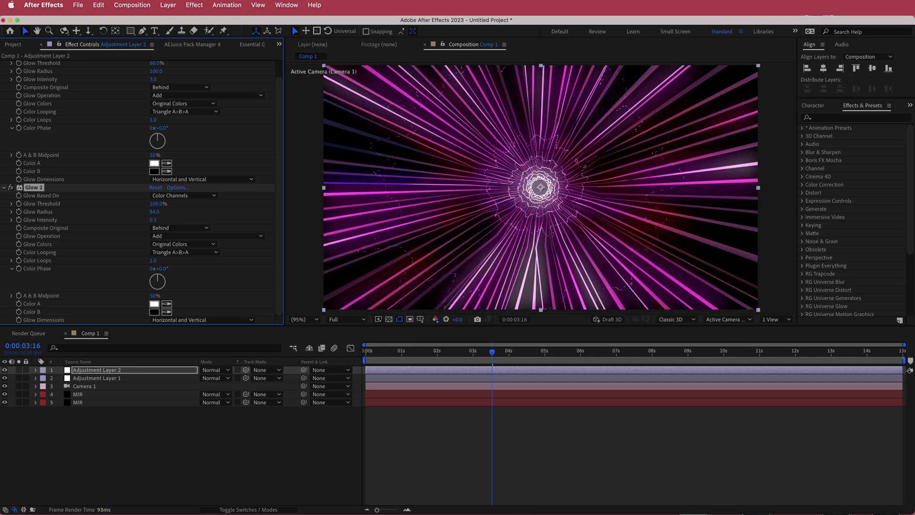
{"action": "left_click", "coordinate": [156, 220]}
{"action": "type", "text": "0"}
{"action": "key", "text": "Return"}
Create another adjustment layer on top of the stack and apply the Curves effect to it.
{"action": "key", "text": "super+alt+y"}
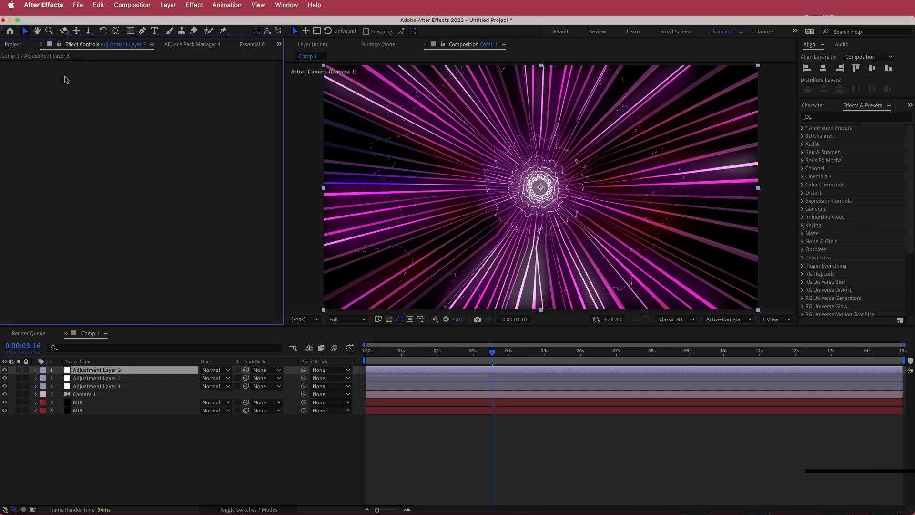
{"action": "key", "text": "ctrl+space"}
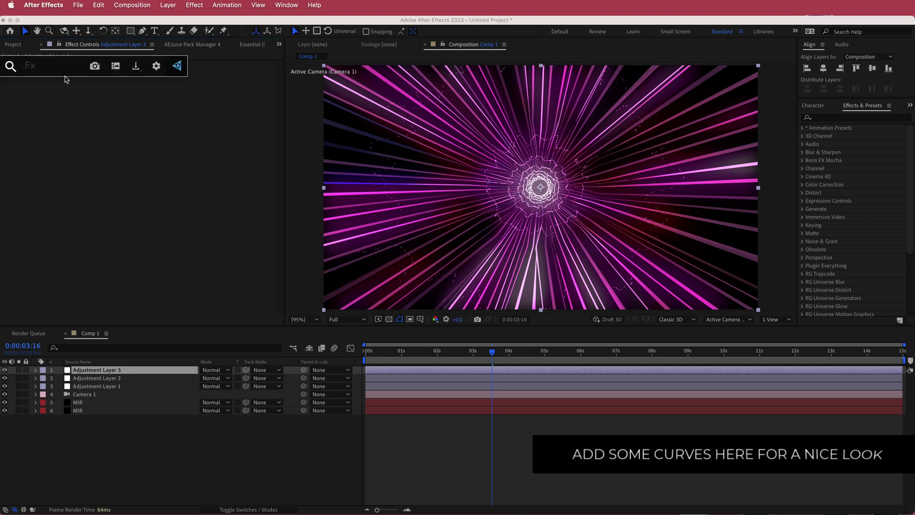
{"action": "type", "text": "curv"}
{"action": "key", "text": "Return"}
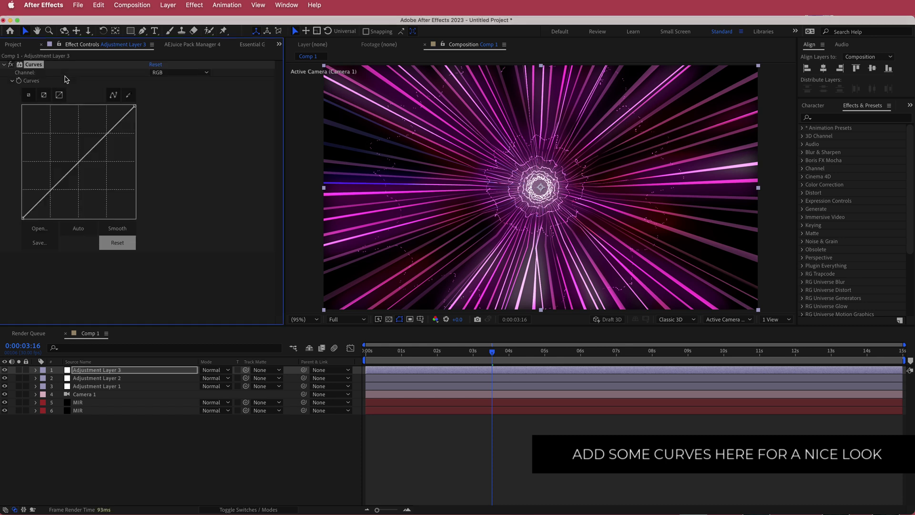
Shape the RGB curve into a gentle S by lowering the shadows and slightly raising the highlights.
{"action": "left_click_drag", "start_coordinate": [52, 192], "coordinate": [60, 192]}
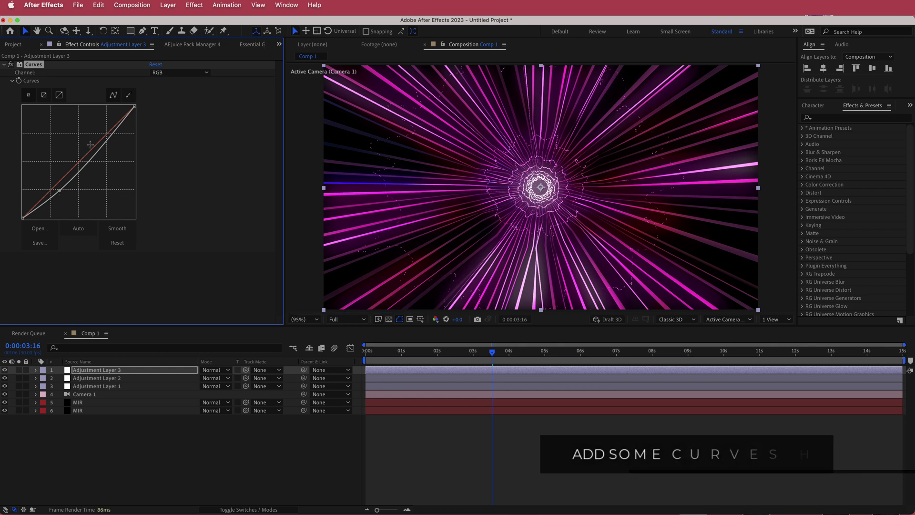
{"action": "left_click_drag", "start_coordinate": [110, 139], "coordinate": [104, 135]}
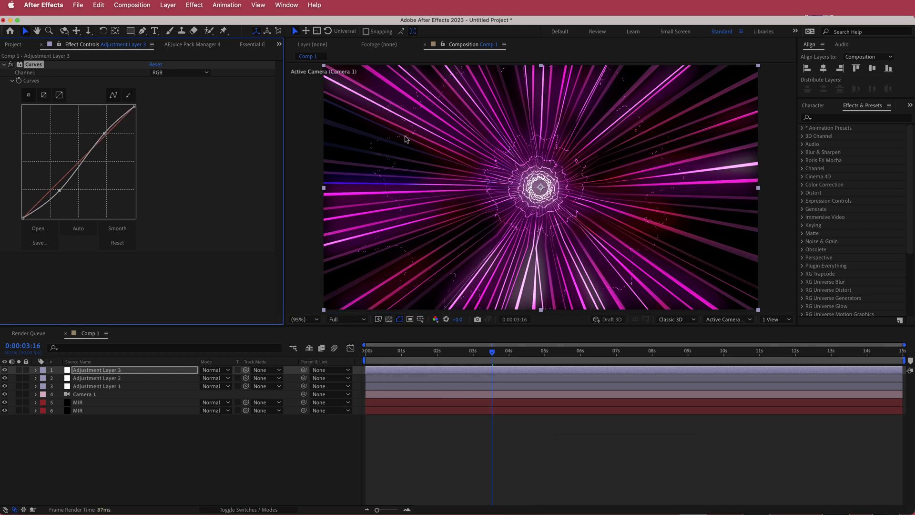
{"action": "mouse_move", "coordinate": [59, 193]}
{"action": "left_mouse_down"}
{"action": "mouse_move", "coordinate": [67, 192]}
{"action": "mouse_move", "coordinate": [58, 190]}
{"action": "left_mouse_up"}
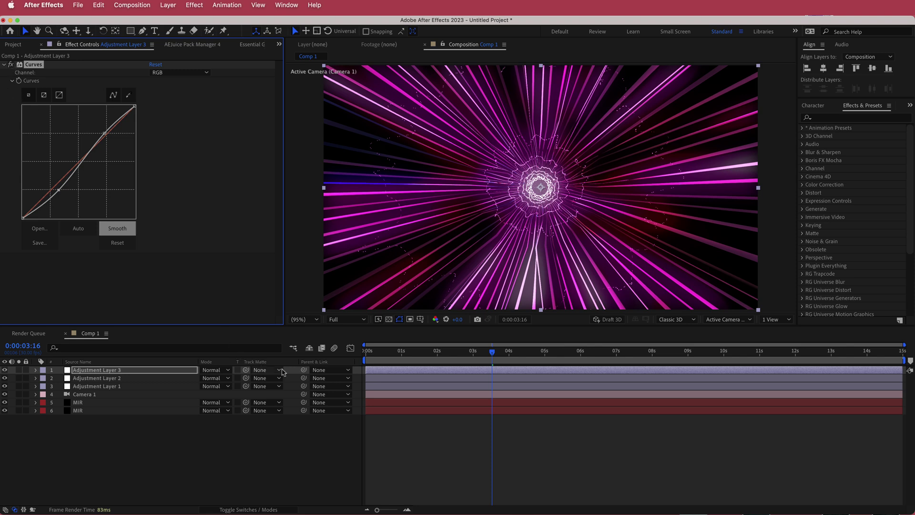
Create a new adjustment layer above the Curves layer and apply the Minimax effect to it.
{"action": "right_click", "coordinate": [296, 373]}
{"action": "mouse_move", "coordinate": [323, 379]}
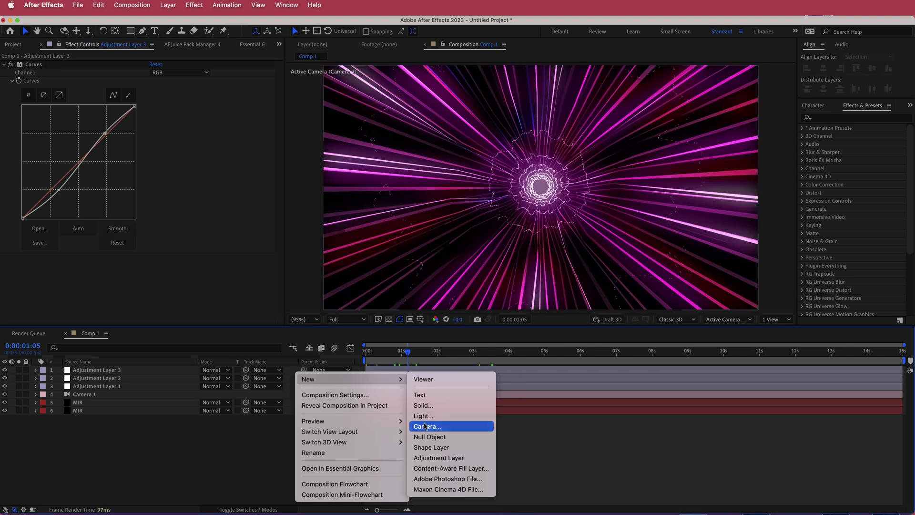
{"action": "left_click", "coordinate": [448, 458]}
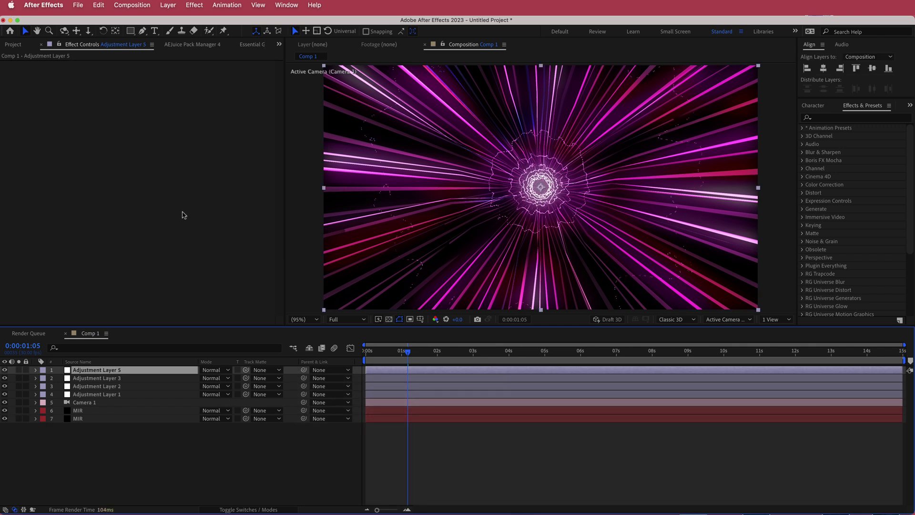
{"action": "key", "text": "ctrl+space"}
{"action": "type", "text": "mirr"}
{"action": "key", "text": "Return"}
Set the Minimax Radius to 20 and move its adjustment layer down between Adjustment Layer 1 and Camera 1.
{"action": "left_click", "coordinate": [154, 80]}
{"action": "type", "text": "2"}
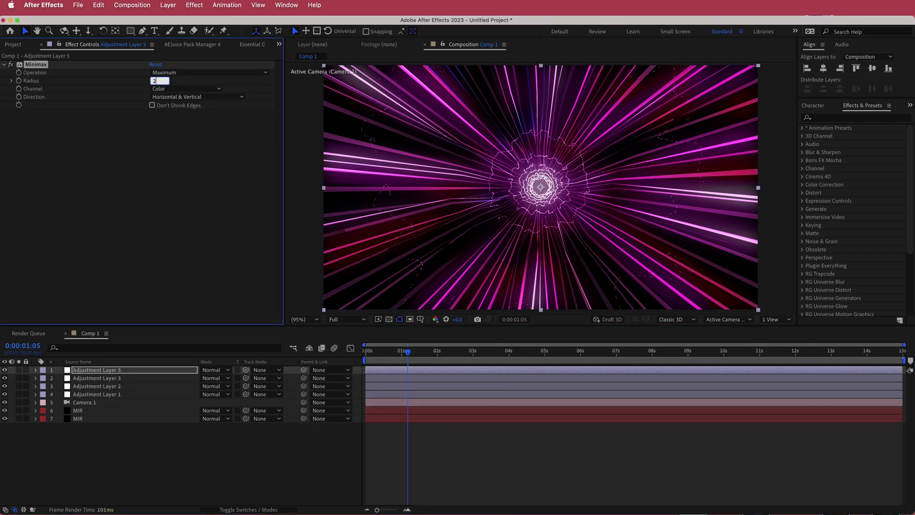
{"action": "type", "text": "0"}
{"action": "key", "text": "Return"}
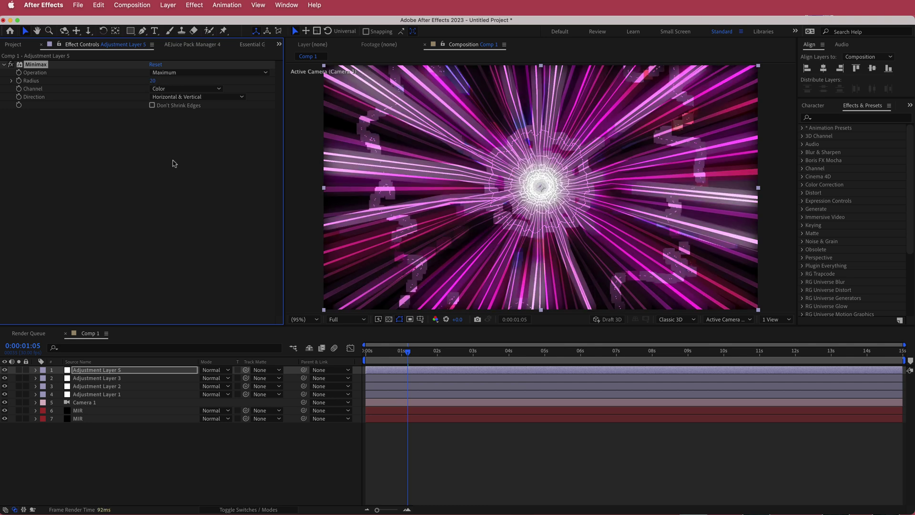
{"action": "left_click_drag", "start_coordinate": [121, 373], "coordinate": [124, 401]}
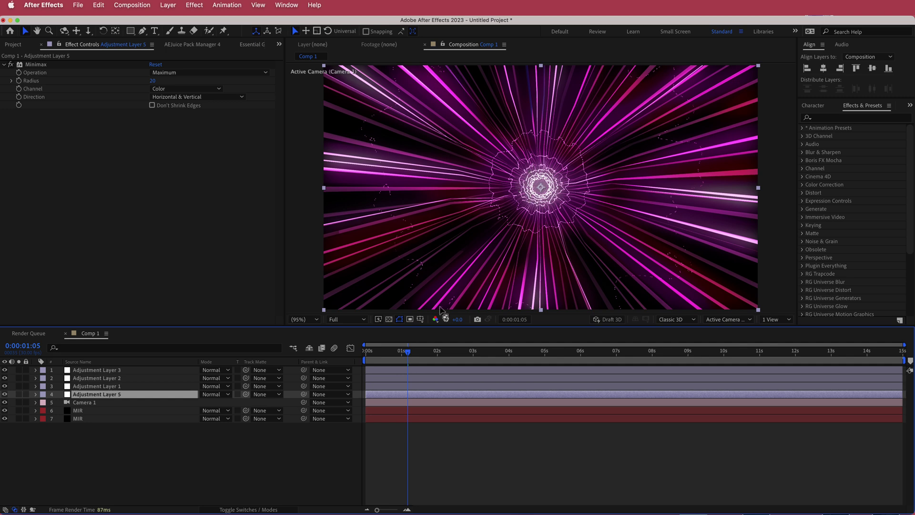
{"action": "mouse_move", "coordinate": [409, 357]}
{"action": "left_mouse_down"}
{"action": "mouse_move", "coordinate": [373, 357]}
{"action": "mouse_move", "coordinate": [404, 359]}
{"action": "left_mouse_up"}
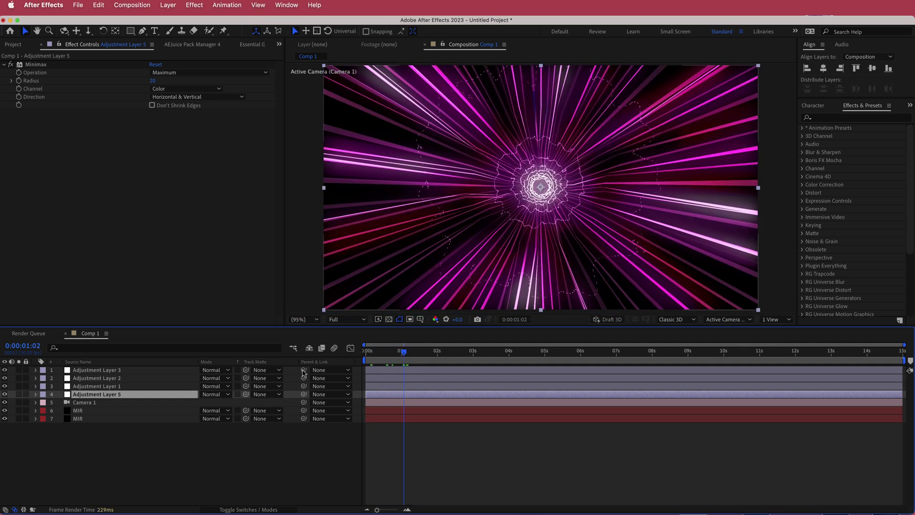
Create a new adjustment layer above the Minimax layer and apply the Noise effect to it.
{"action": "right_click", "coordinate": [294, 374]}
{"action": "mouse_move", "coordinate": [323, 381]}
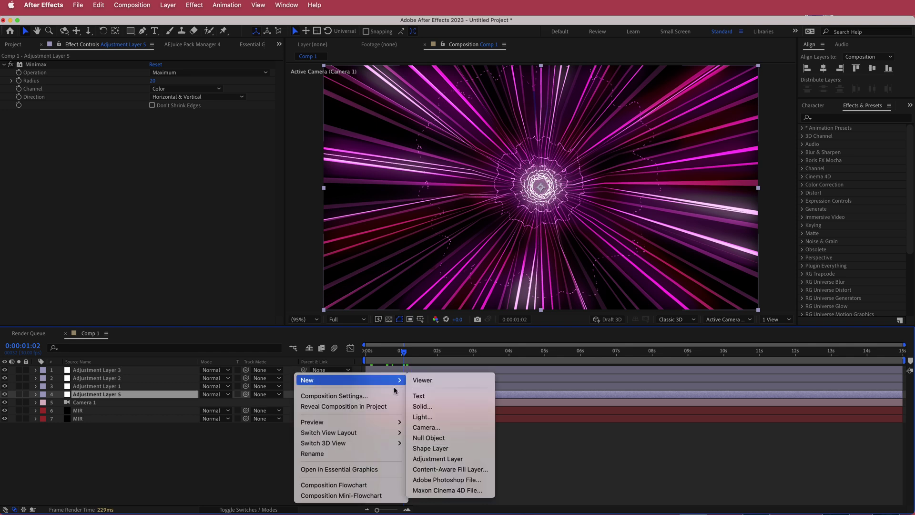
{"action": "left_click", "coordinate": [458, 459]}
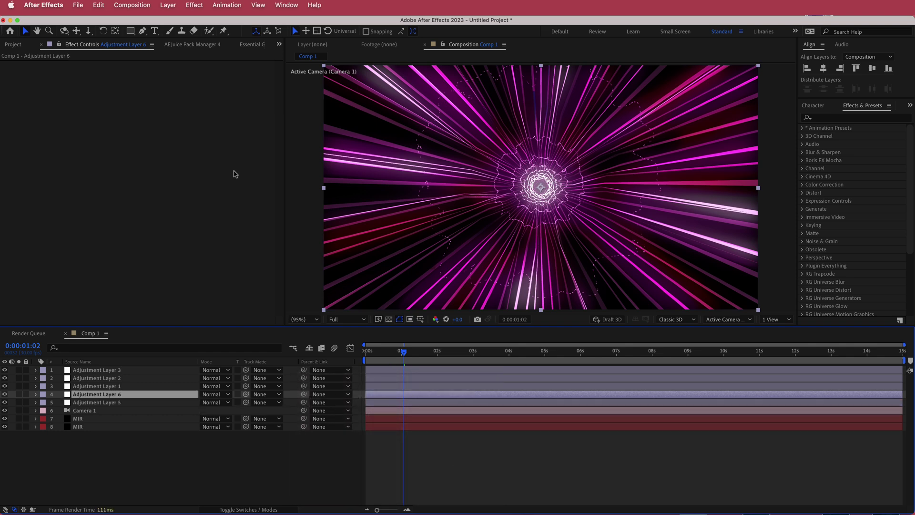
{"action": "key", "text": "ctrl+space"}
{"action": "type", "text": "nois"}
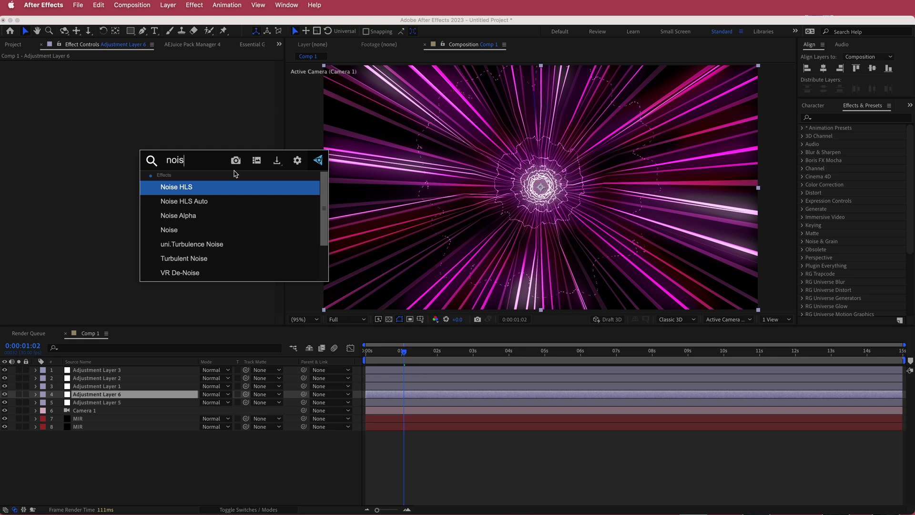
{"action": "key", "text": "Down"}
{"action": "key", "text": "Down"}
{"action": "key", "text": "Down"}
{"action": "key", "text": "Return"}
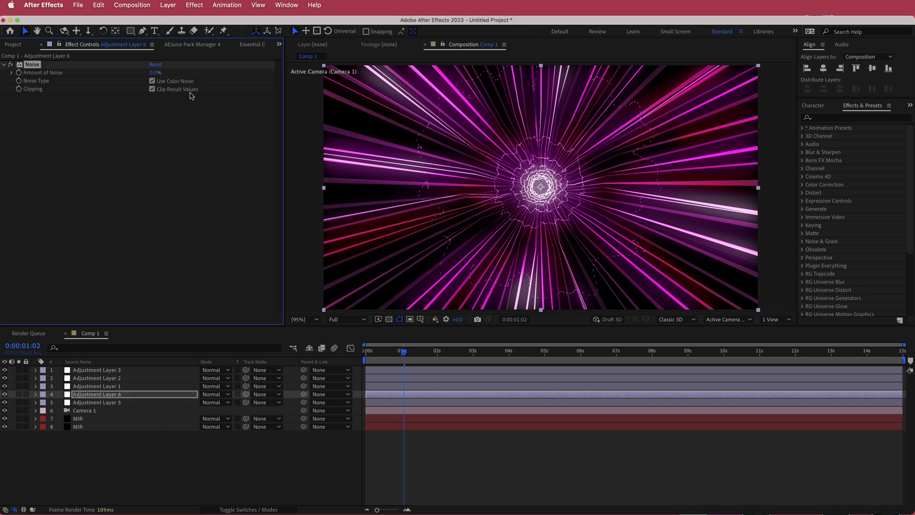
Set Amount of Noise to 10% and move the noise adjustment layer to the top of the layer stack.
{"action": "left_click", "coordinate": [155, 73]}
{"action": "type", "text": "1"}
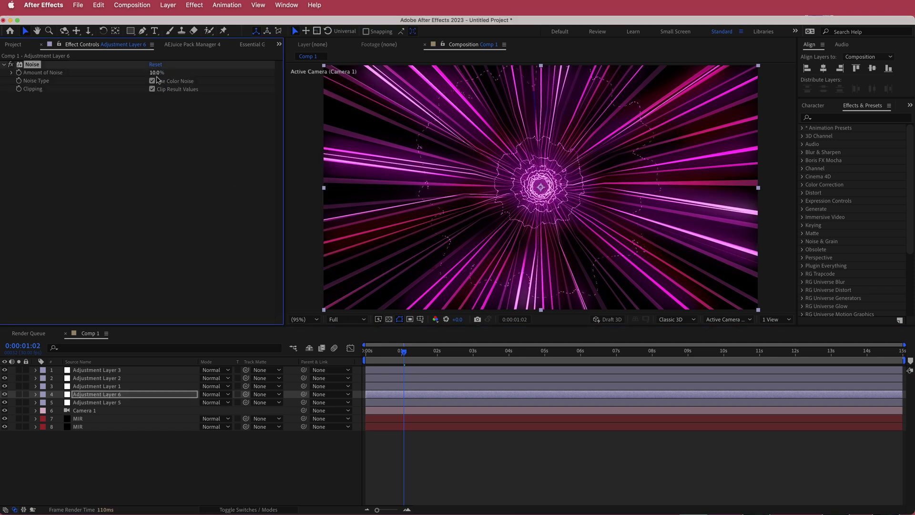
{"action": "key", "text": "Return"}
{"action": "left_click", "coordinate": [105, 394]}
{"action": "left_click_drag", "start_coordinate": [107, 395], "coordinate": [109, 372]}
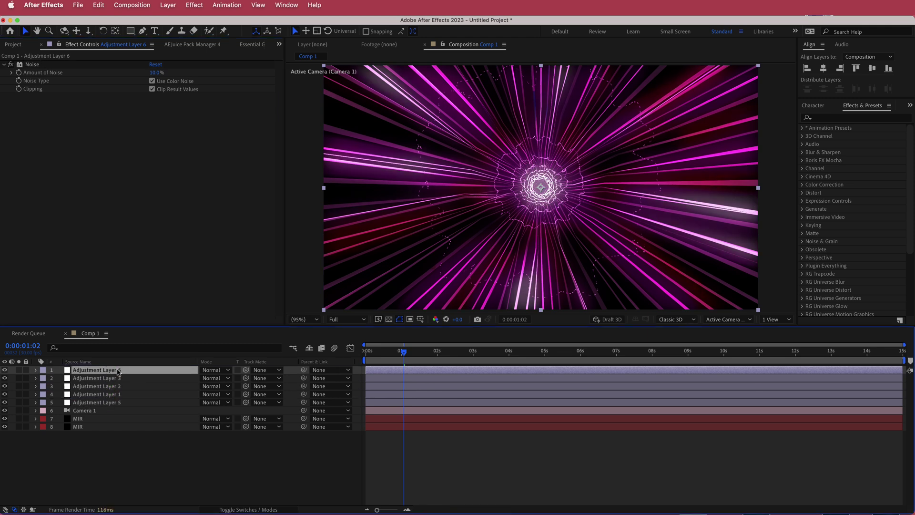
Lower the preview resolution to Half and preview the animation from the start of the timeline.
{"action": "left_click", "coordinate": [353, 321]}
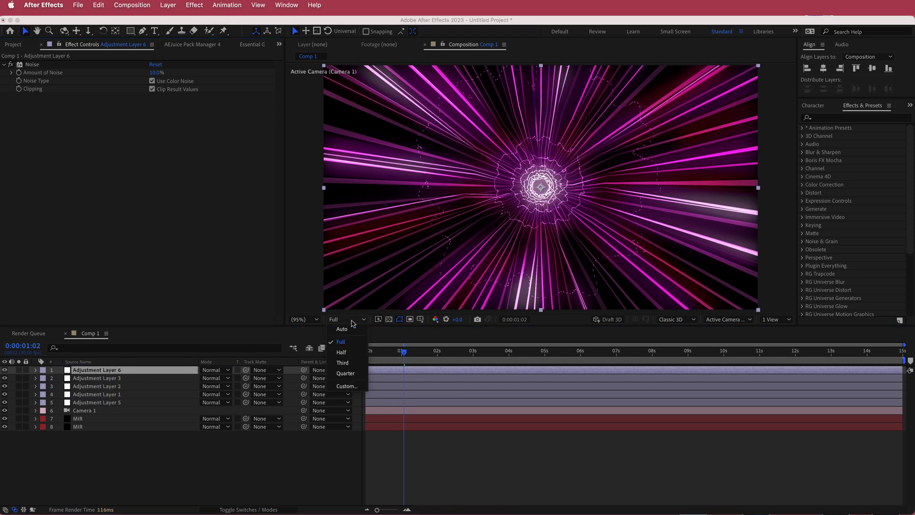
{"action": "left_click", "coordinate": [354, 353]}
{"action": "left_click", "coordinate": [390, 353]}
{"action": "left_click_drag", "start_coordinate": [390, 353], "coordinate": [372, 362]}
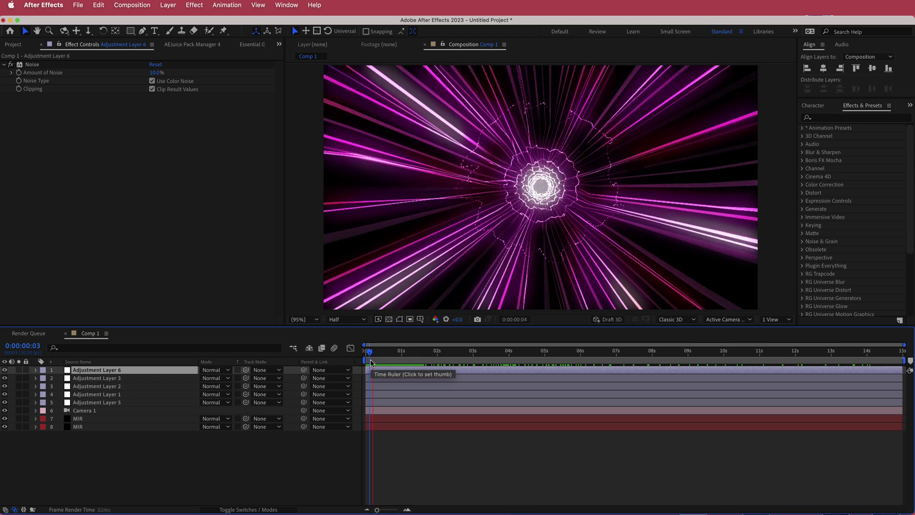